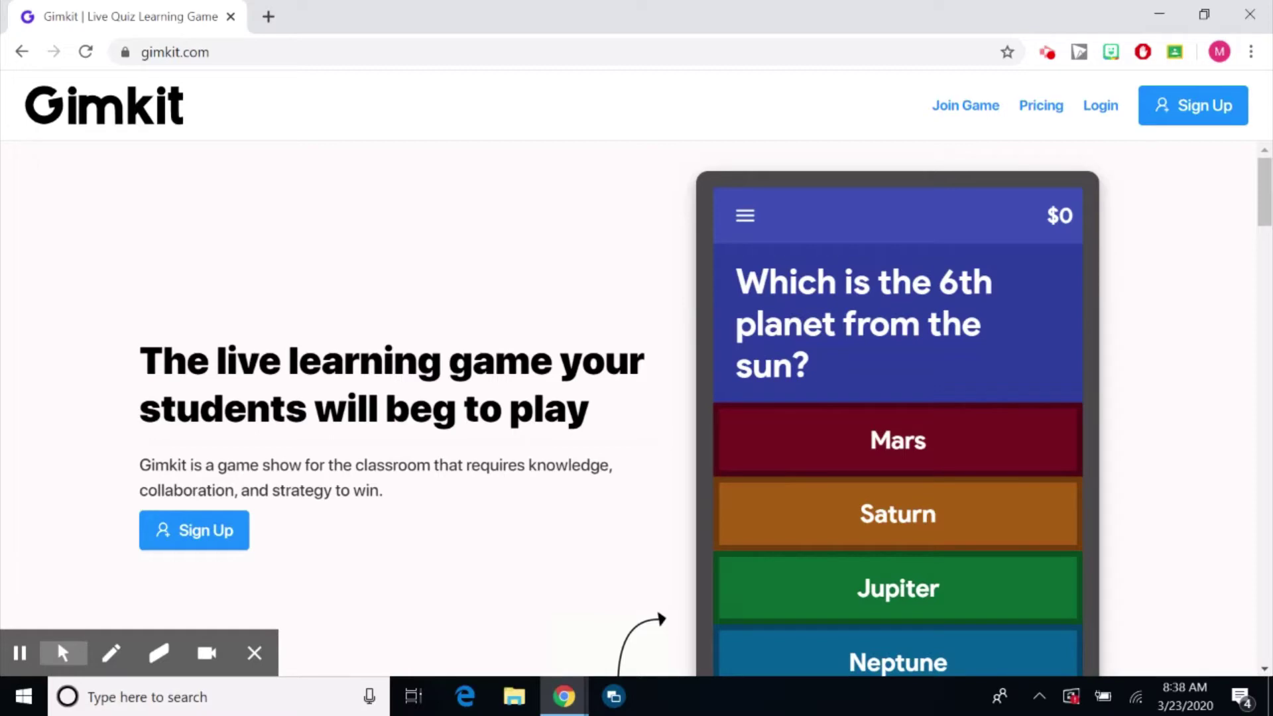
# Step: Log in to Gimkit through Google with the second listed account
pyautogui.click(1101, 107)
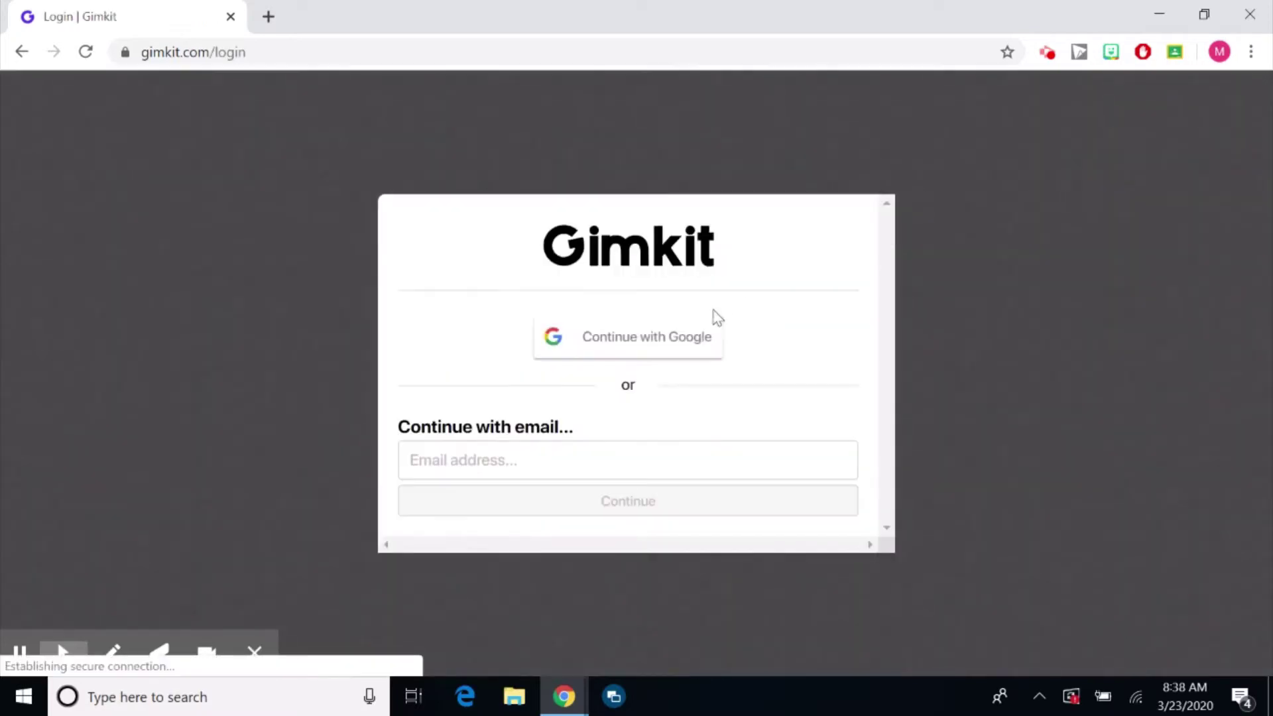
pyautogui.click(651, 337)
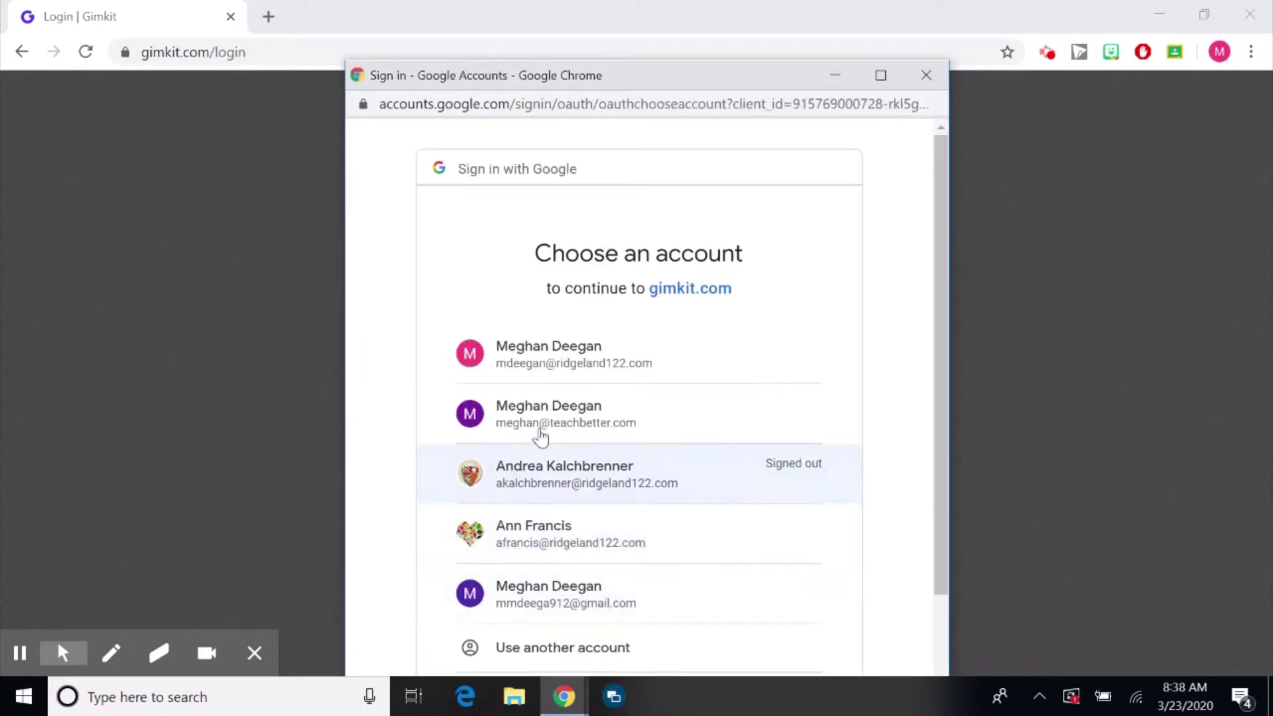
pyautogui.click(542, 439)
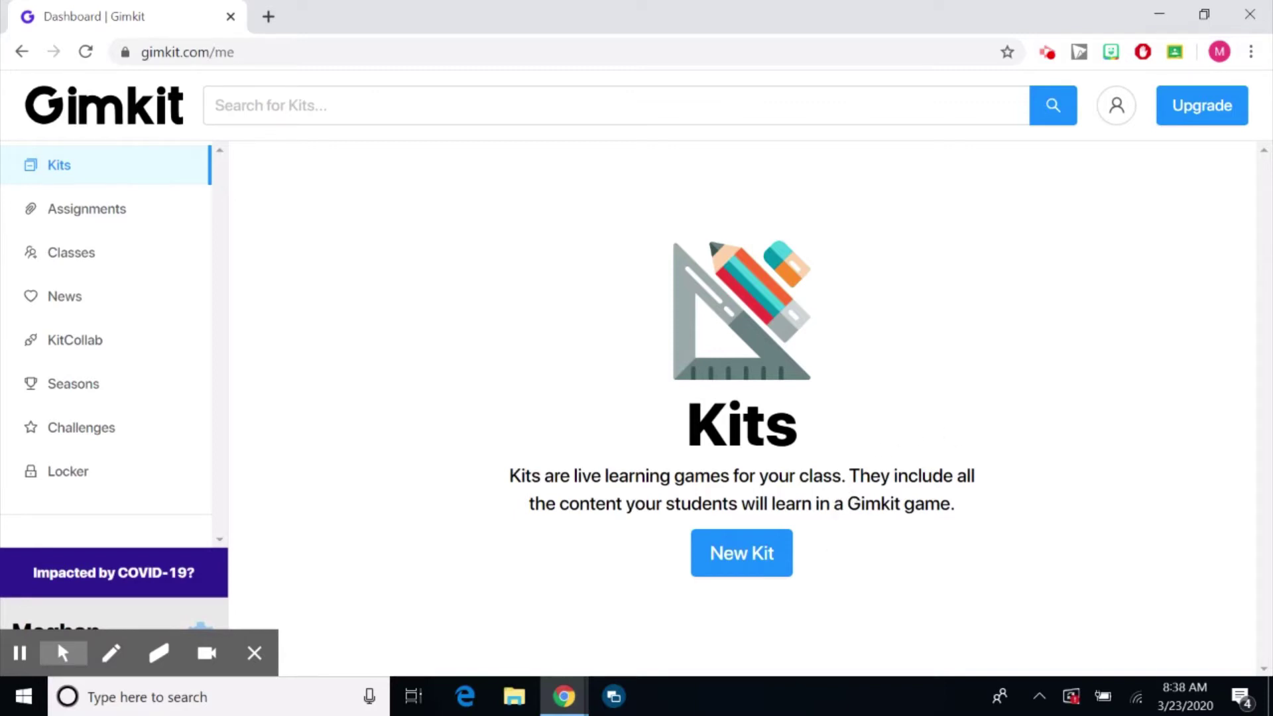
# Step: Create a new kit named Math in English for the subject Math, with the first suggested equations photo as its cover
pyautogui.click(329, 107)
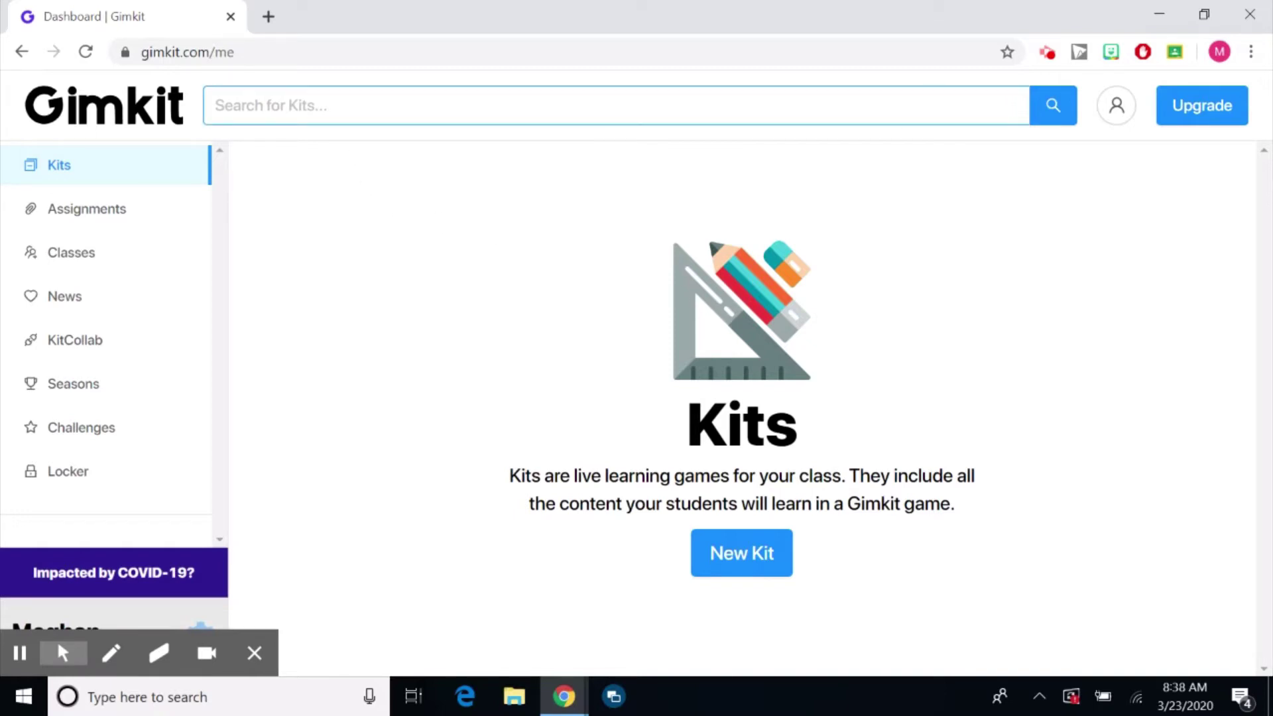
pyautogui.click(717, 567)
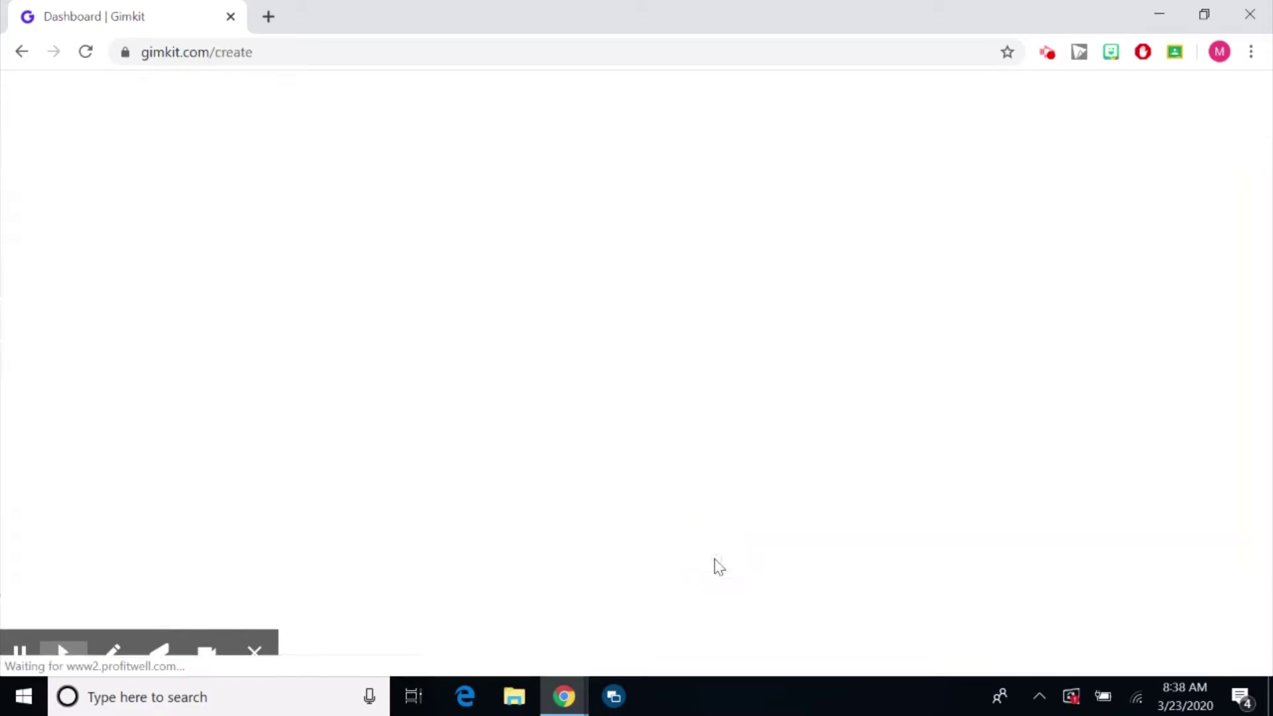
pyautogui.click(492, 325)
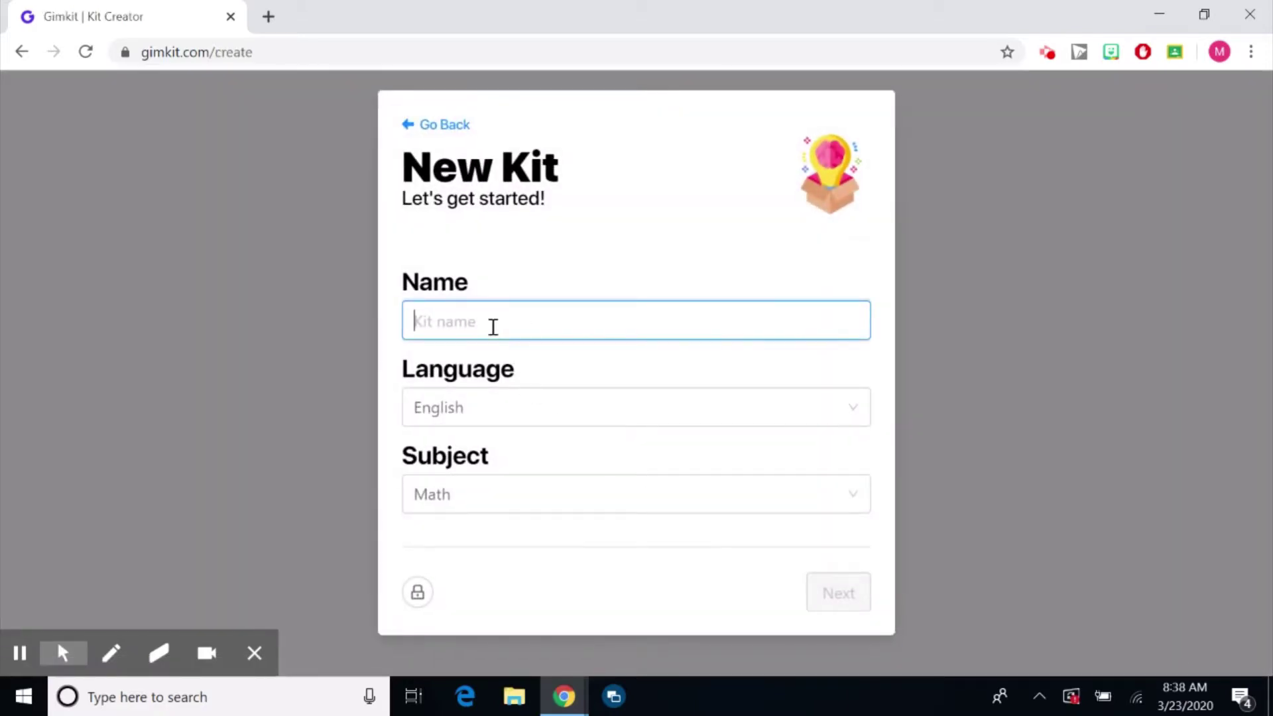
pyautogui.write('Math')
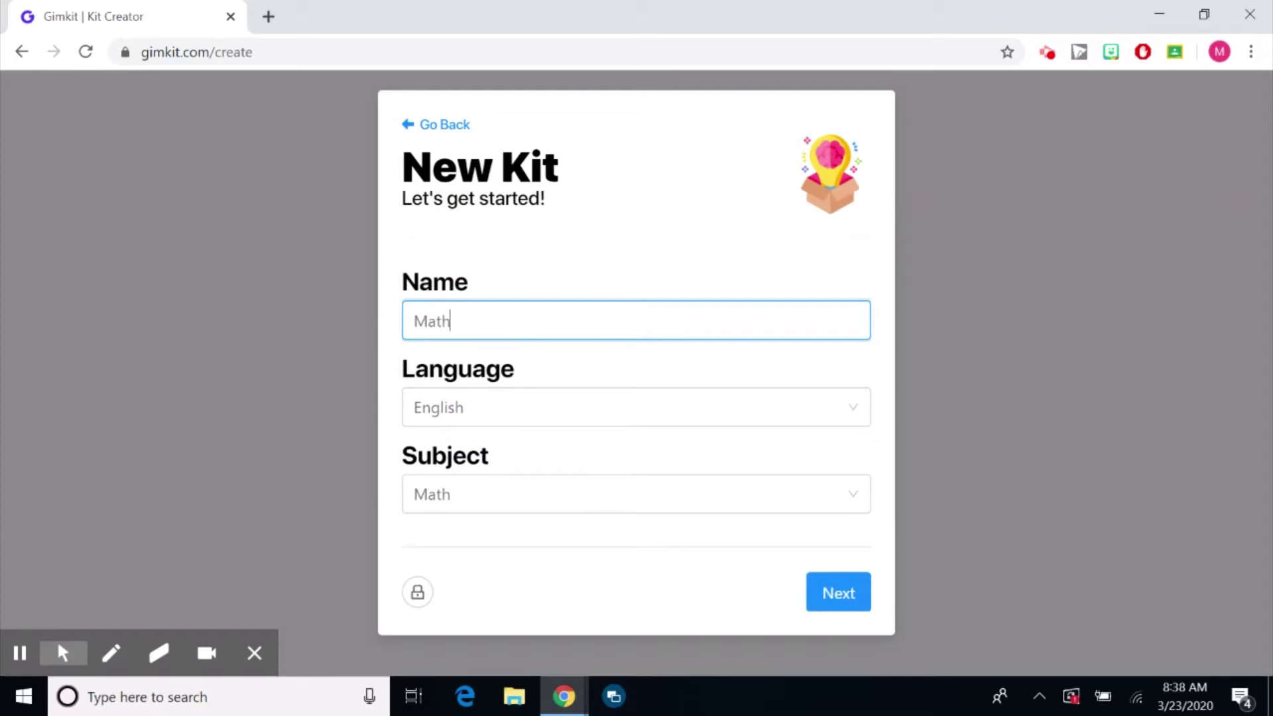
pyautogui.press('Tab')
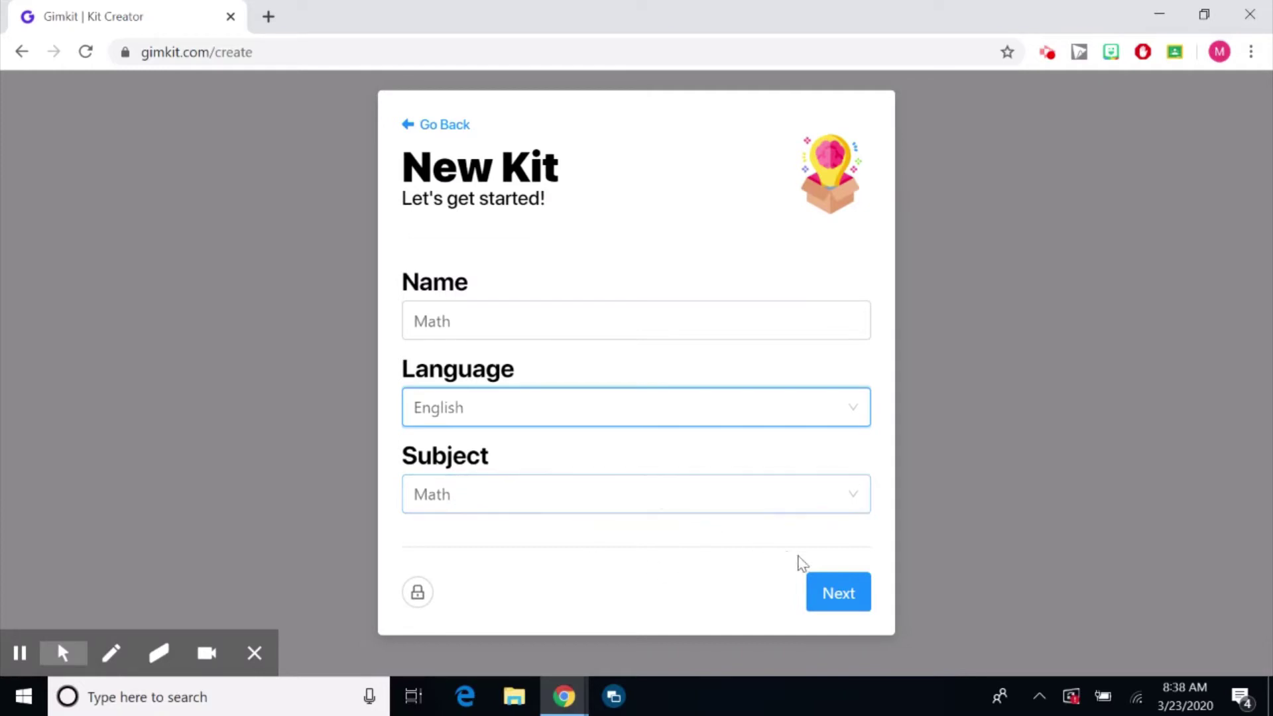
pyautogui.click(833, 592)
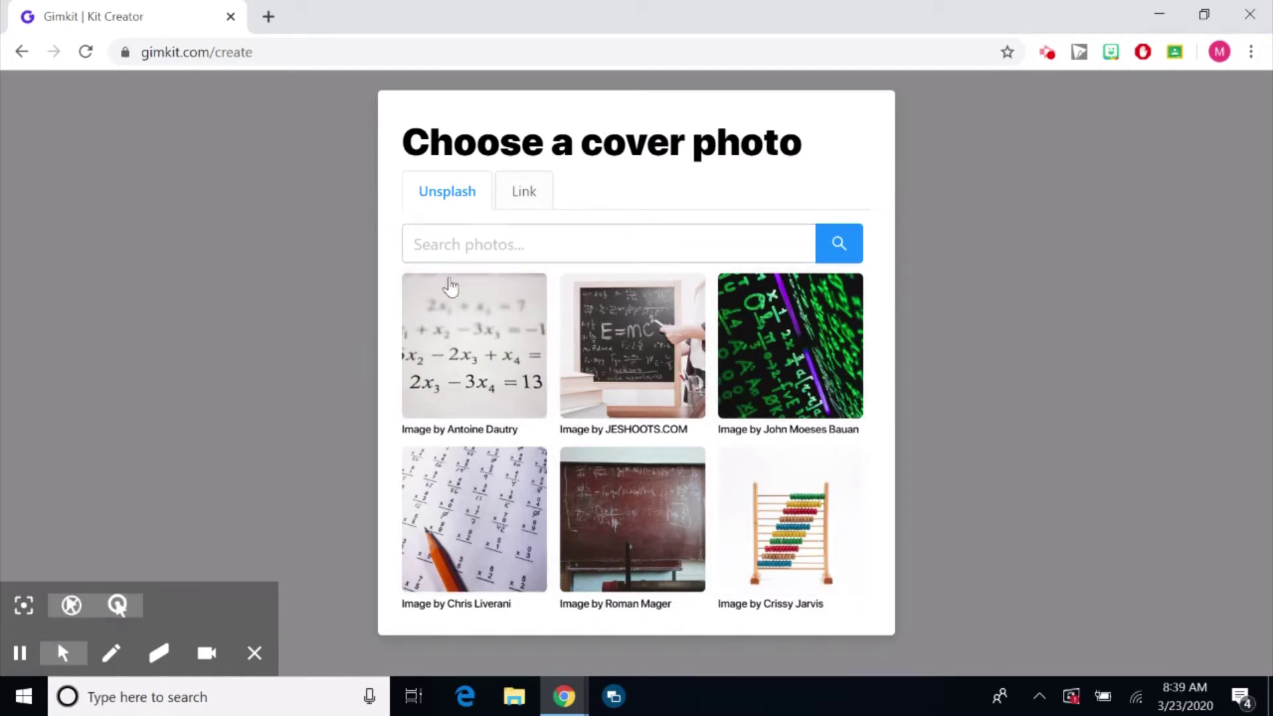
pyautogui.click(474, 384)
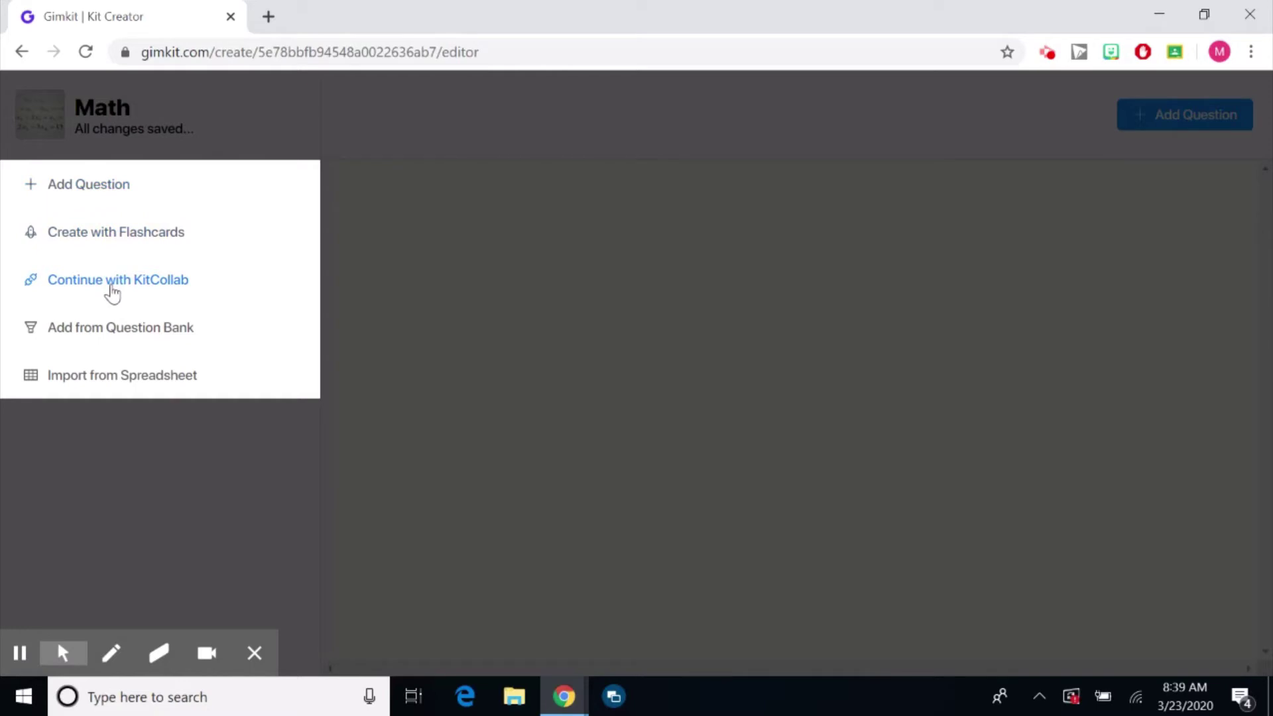
# Step: Start a new multiple-choice question in the kit with the text "What is 4 + 9?"
pyautogui.click(86, 187)
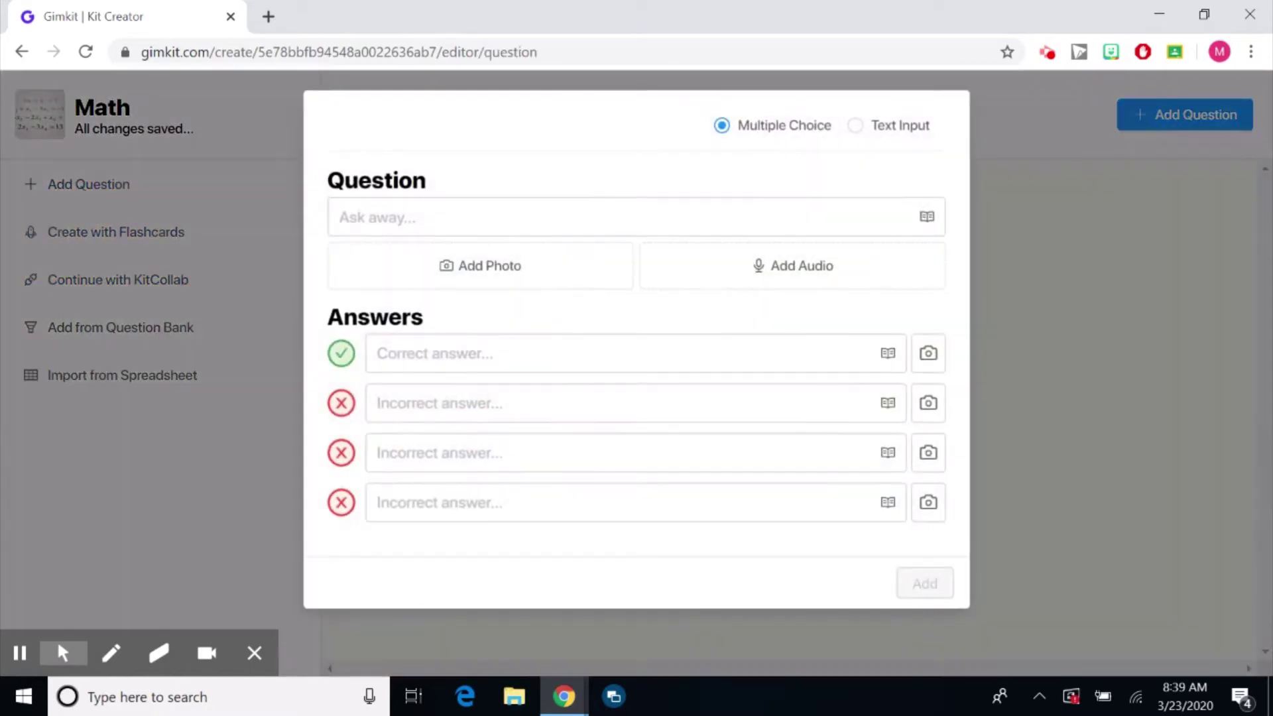
pyautogui.click(506, 224)
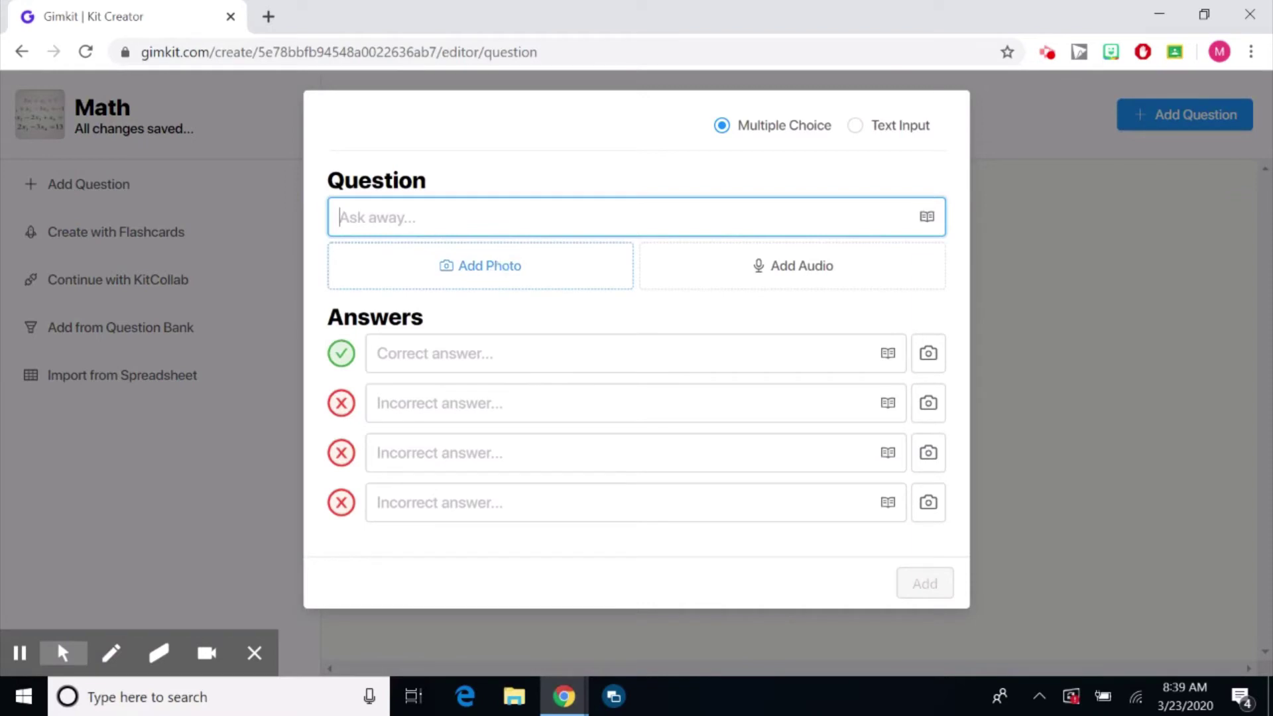
pyautogui.click(620, 340)
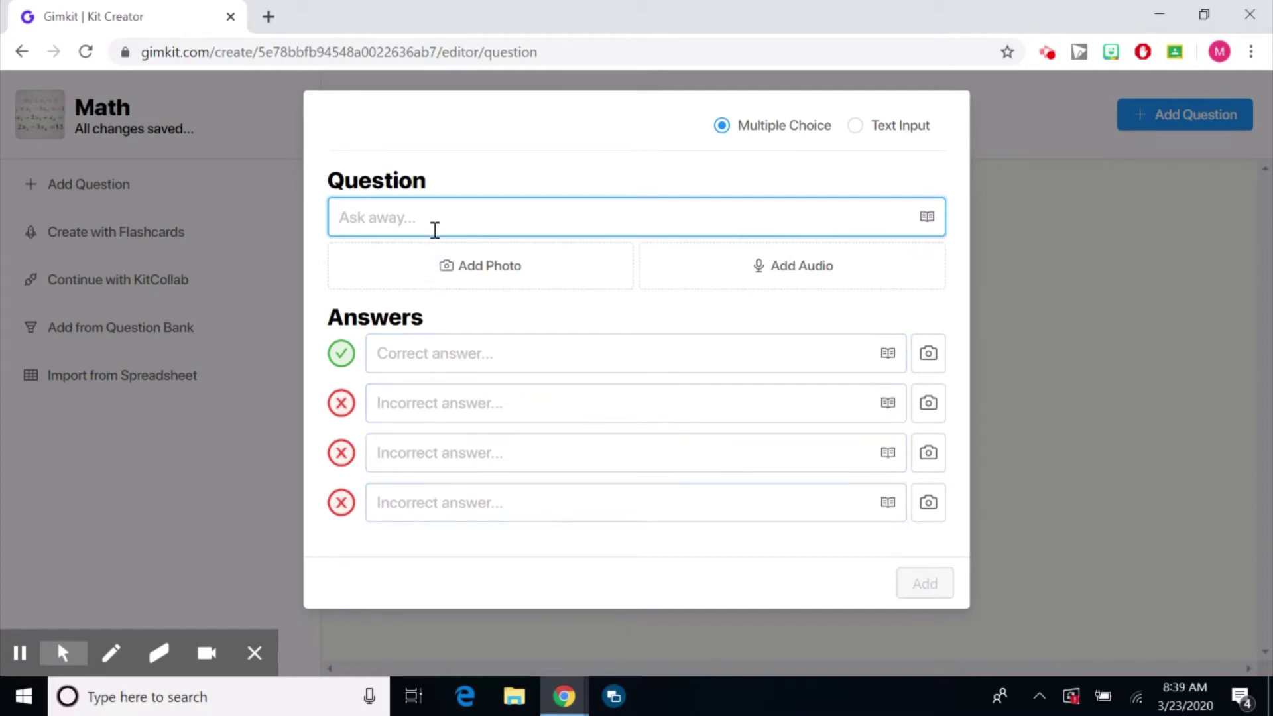
pyautogui.write('What is 4 + 9?')
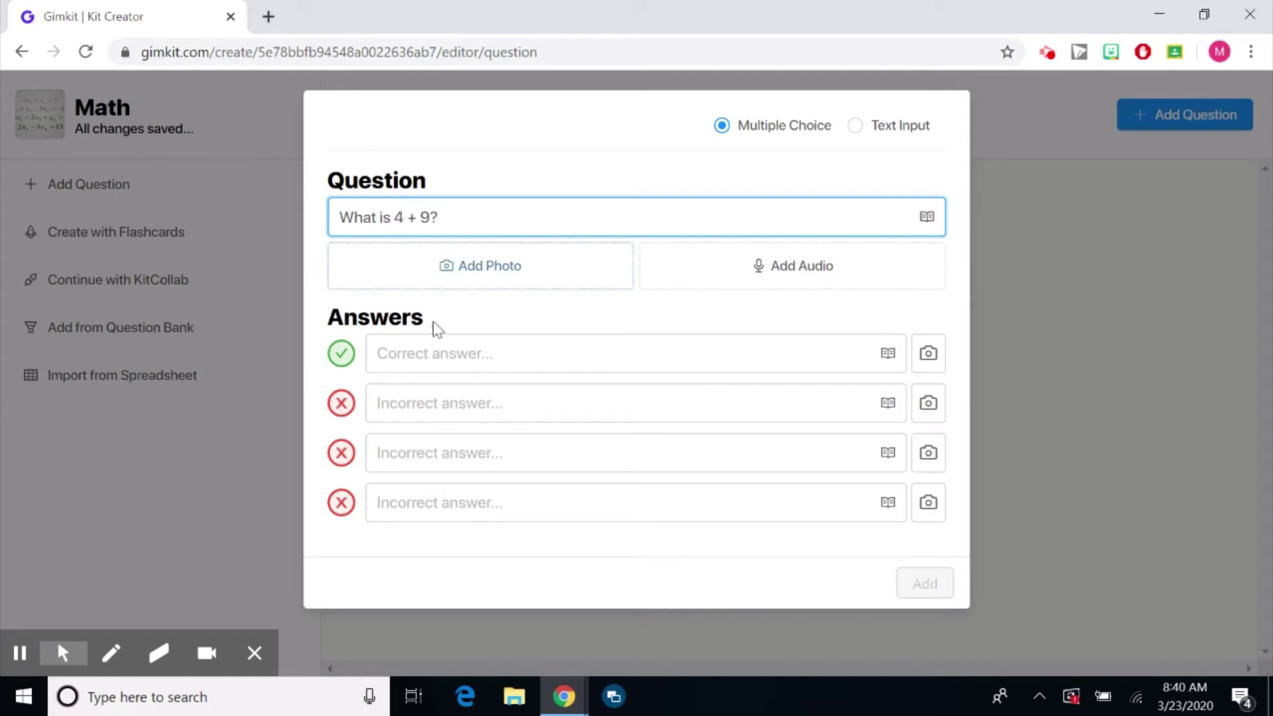
# Step: Give the question the correct answer 13 and the incorrect answers 12, 14 and 9, and add it to the kit
pyautogui.click(432, 347)
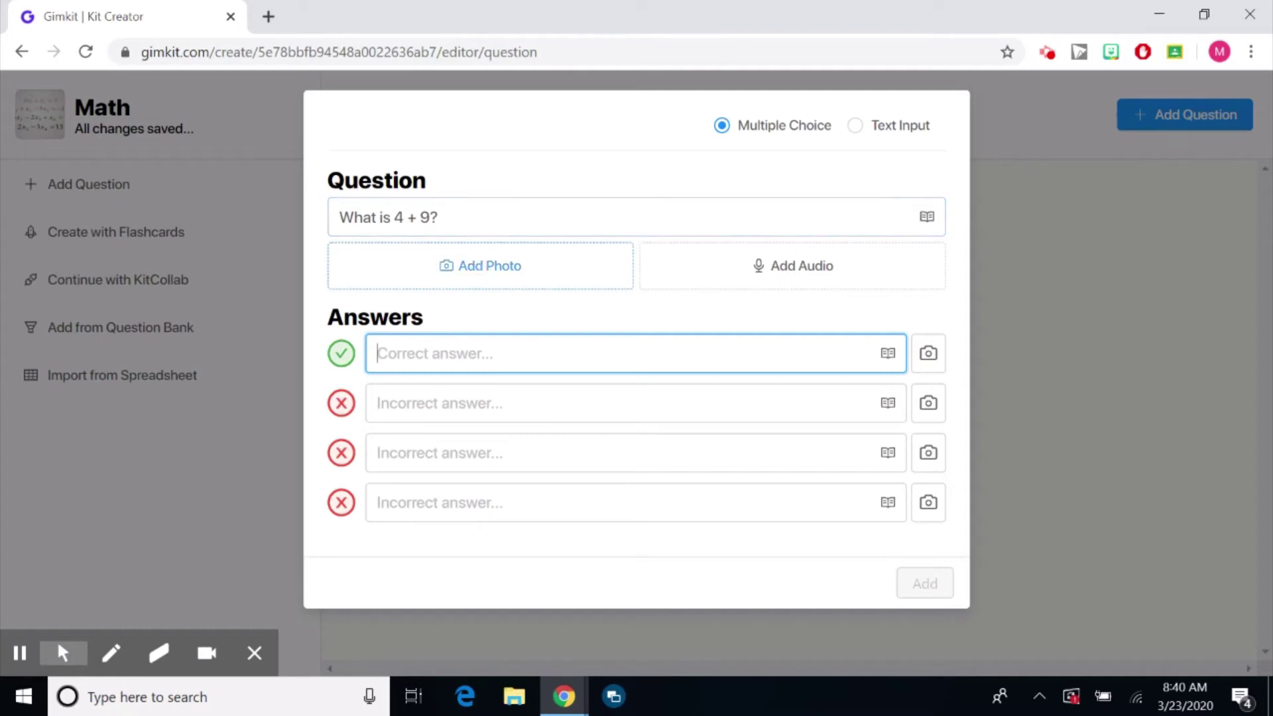
pyautogui.write('13')
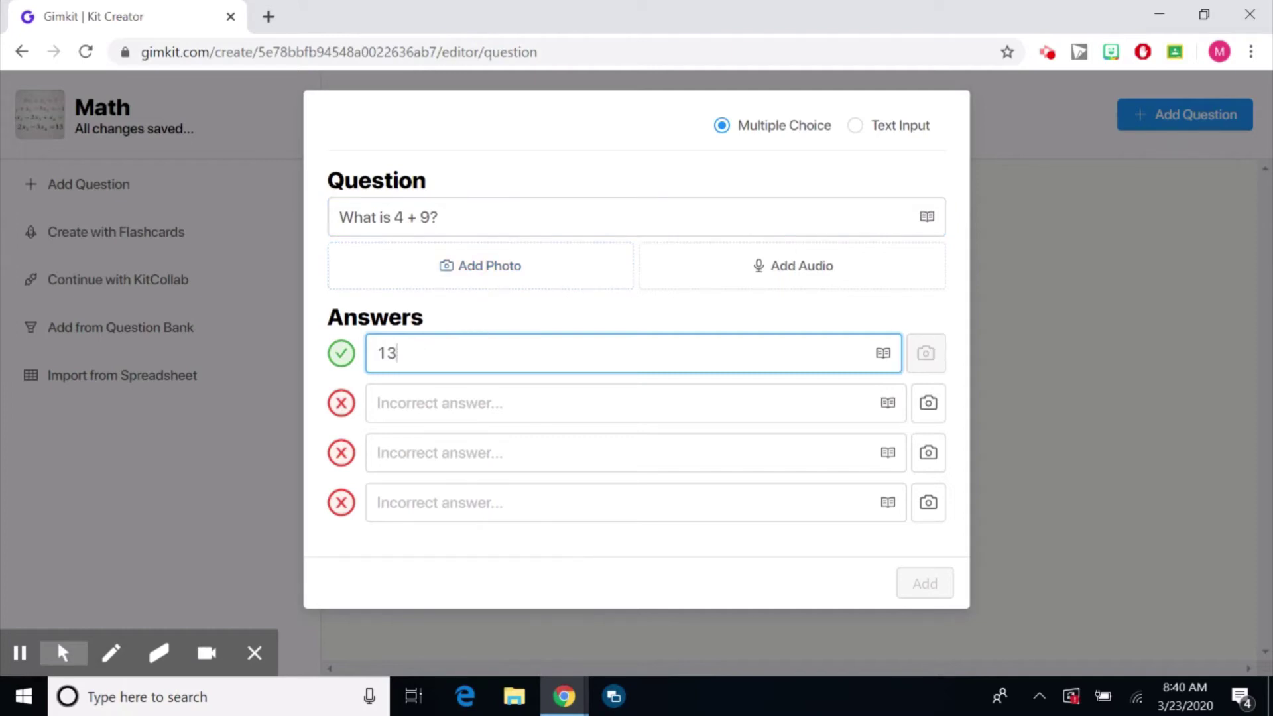
pyautogui.click(460, 402)
pyautogui.write('12')
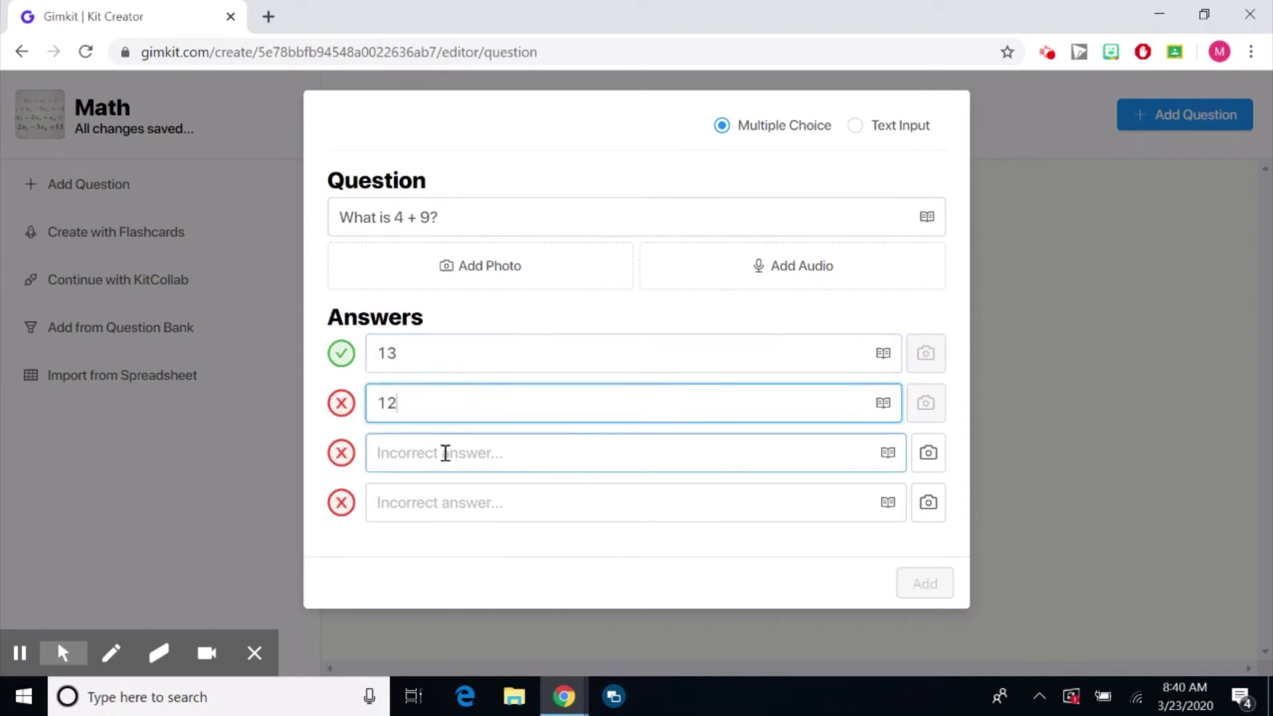
pyautogui.click(444, 456)
pyautogui.write('14')
pyautogui.click(426, 501)
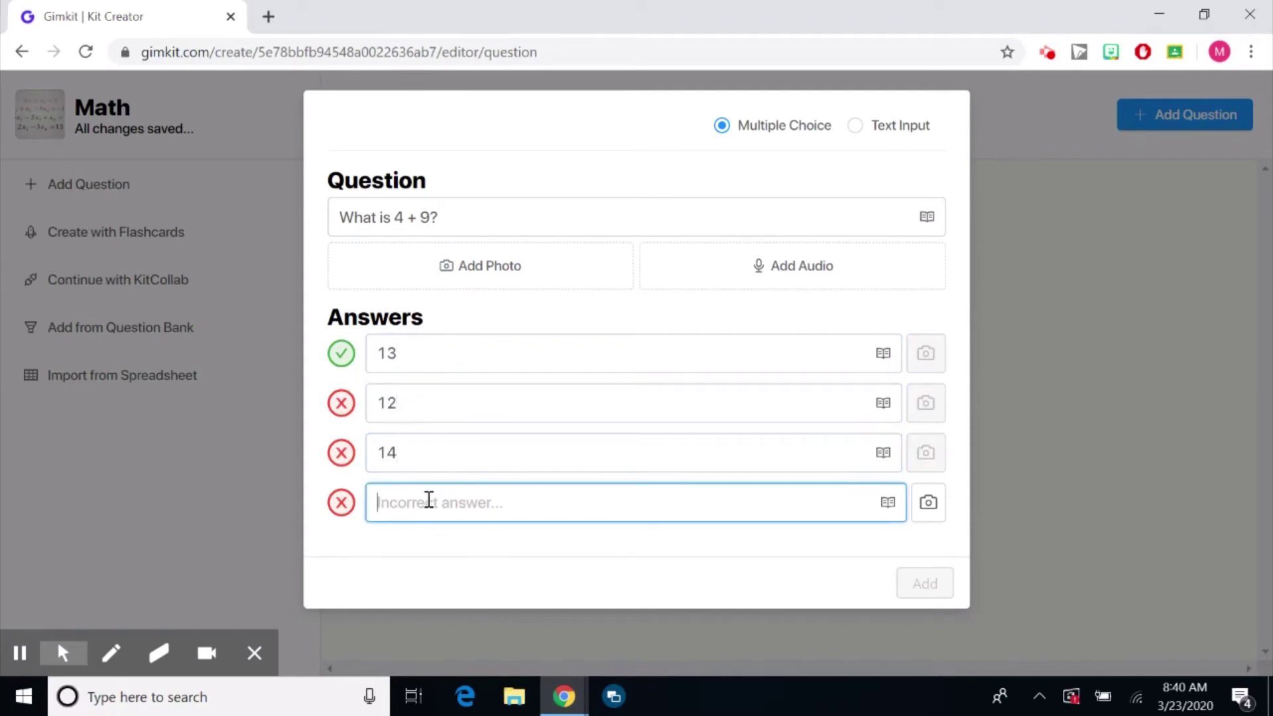
pyautogui.write('9')
pyautogui.click(925, 583)
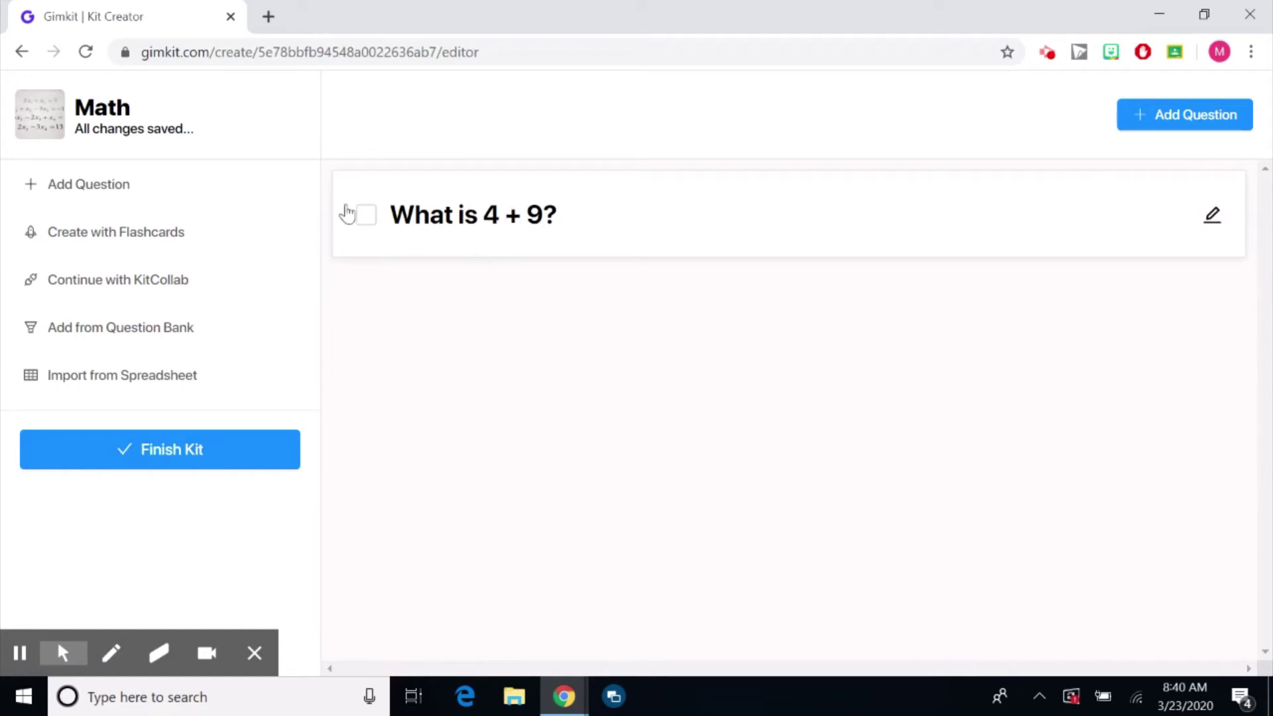
# Step: Search the question bank for "operations with integers" and open the first Integer Operations kit with 5 questions
pyautogui.click(106, 329)
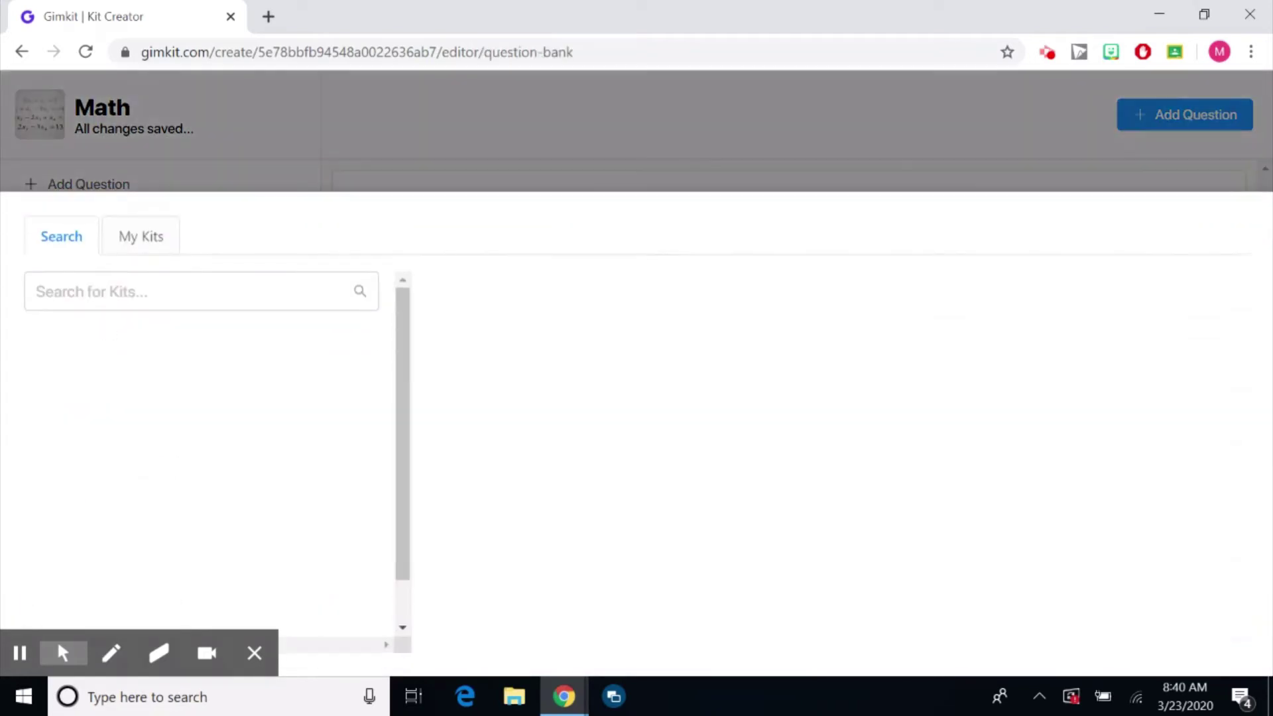
pyautogui.click(99, 305)
pyautogui.click(99, 306)
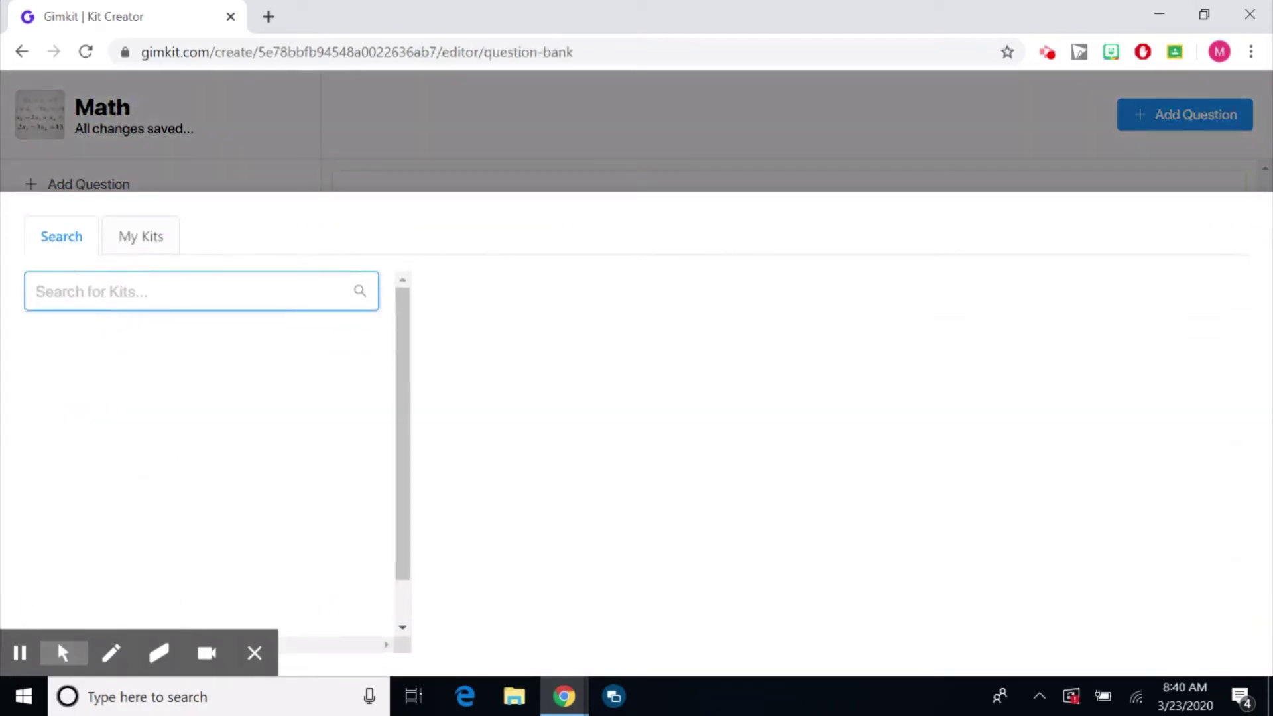
pyautogui.click(130, 247)
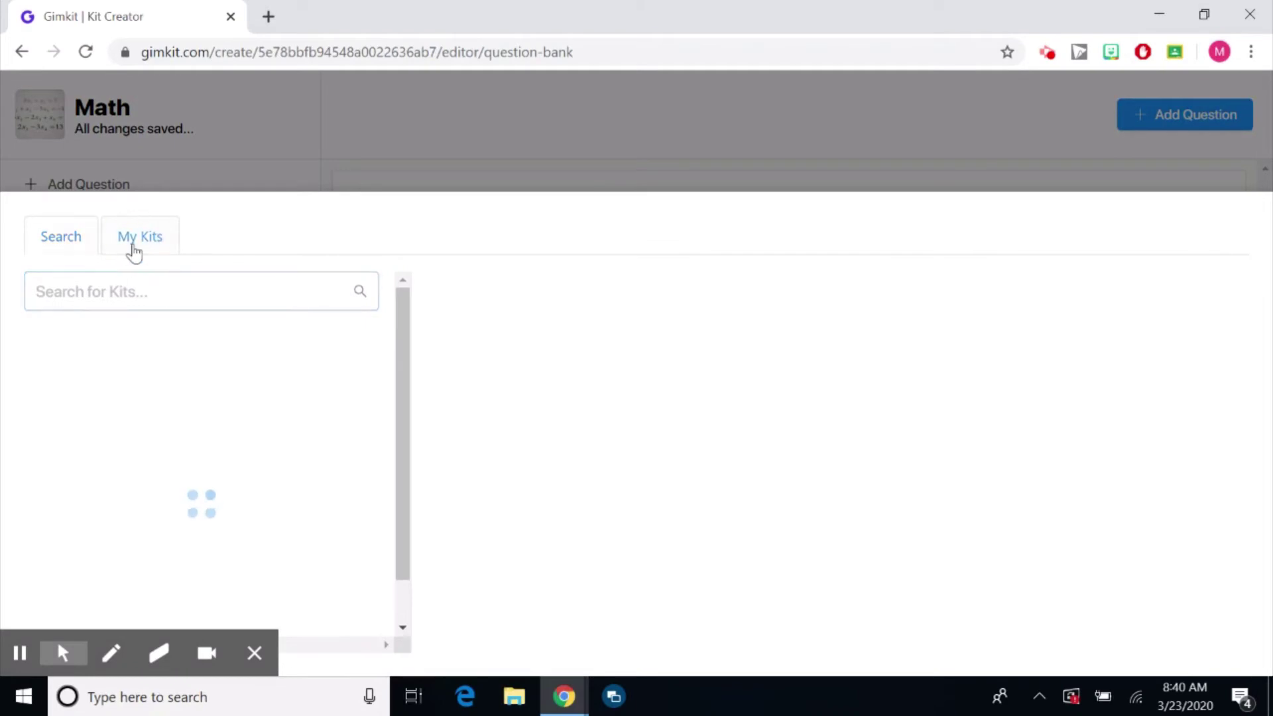
pyautogui.click(61, 243)
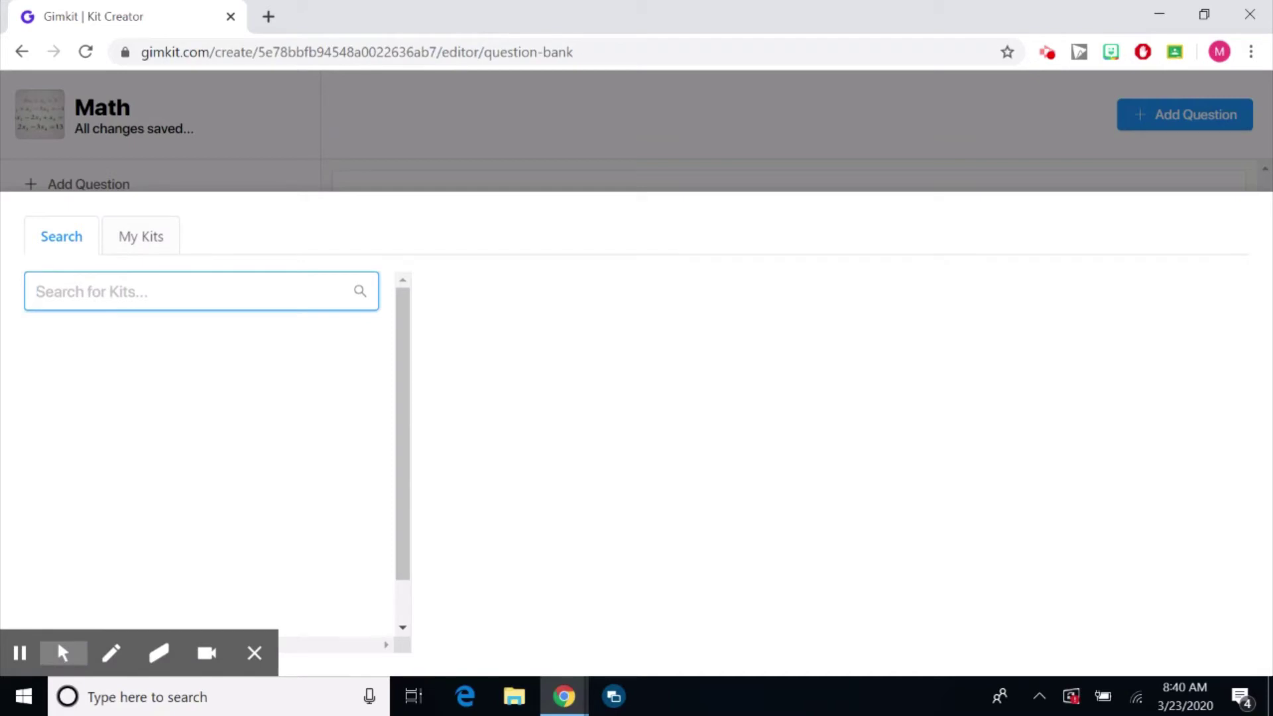
pyautogui.write('operati')
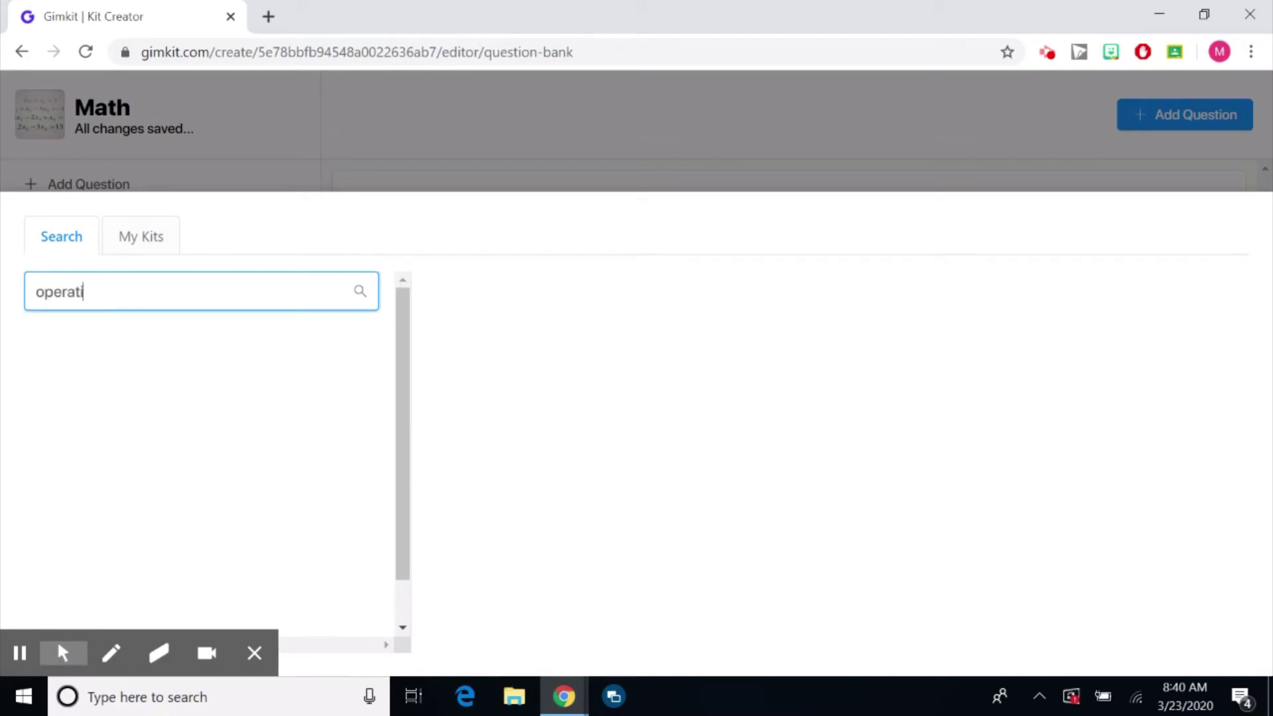
pyautogui.write('ons with integers')
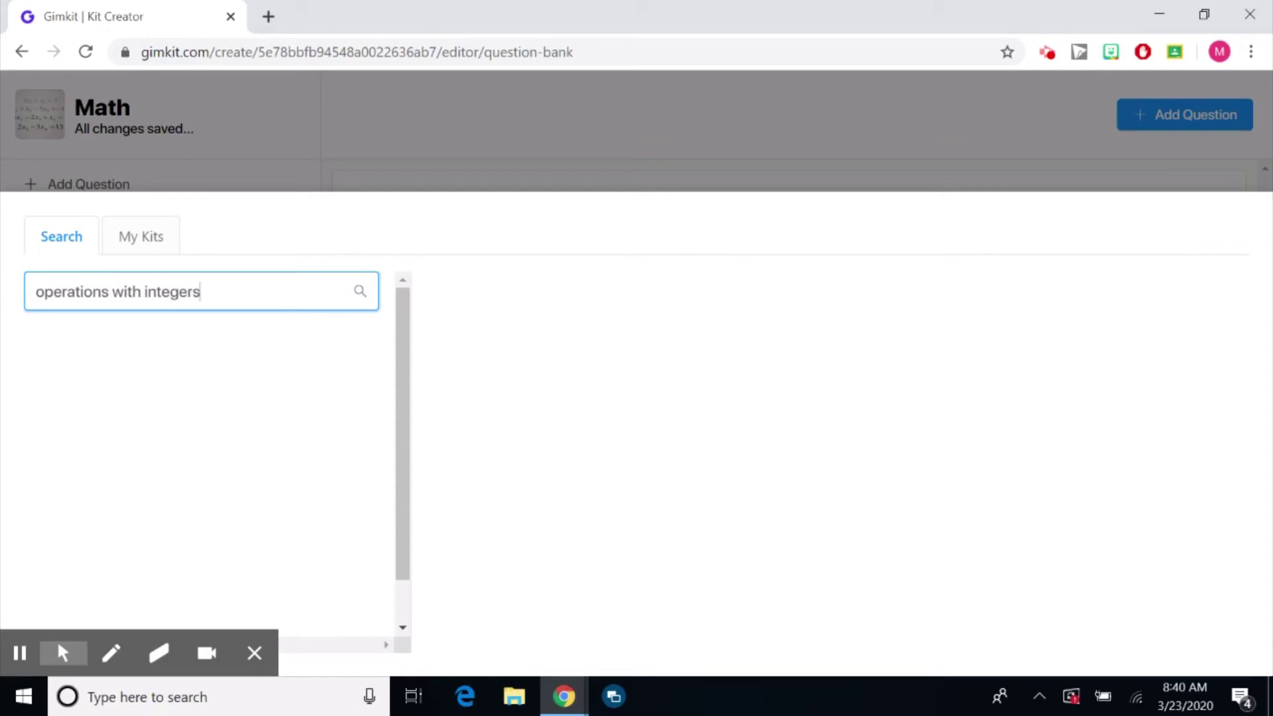
pyautogui.click(147, 411)
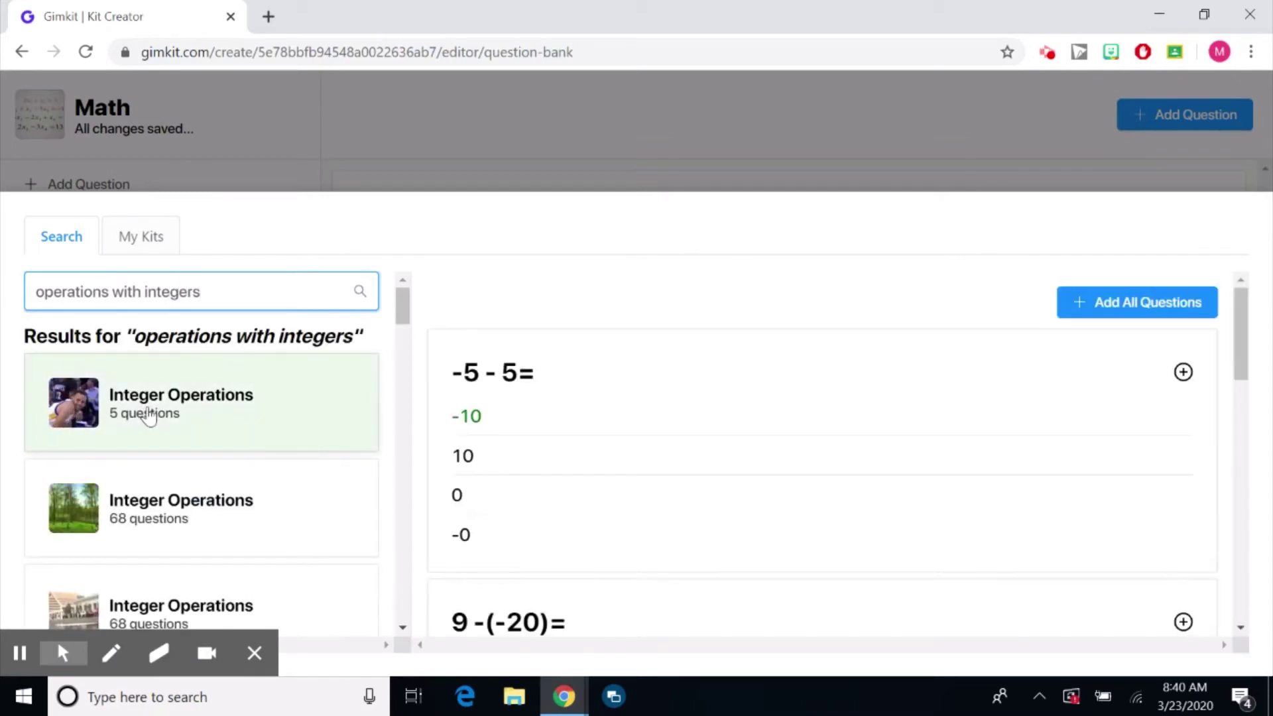
pyautogui.click(240, 401)
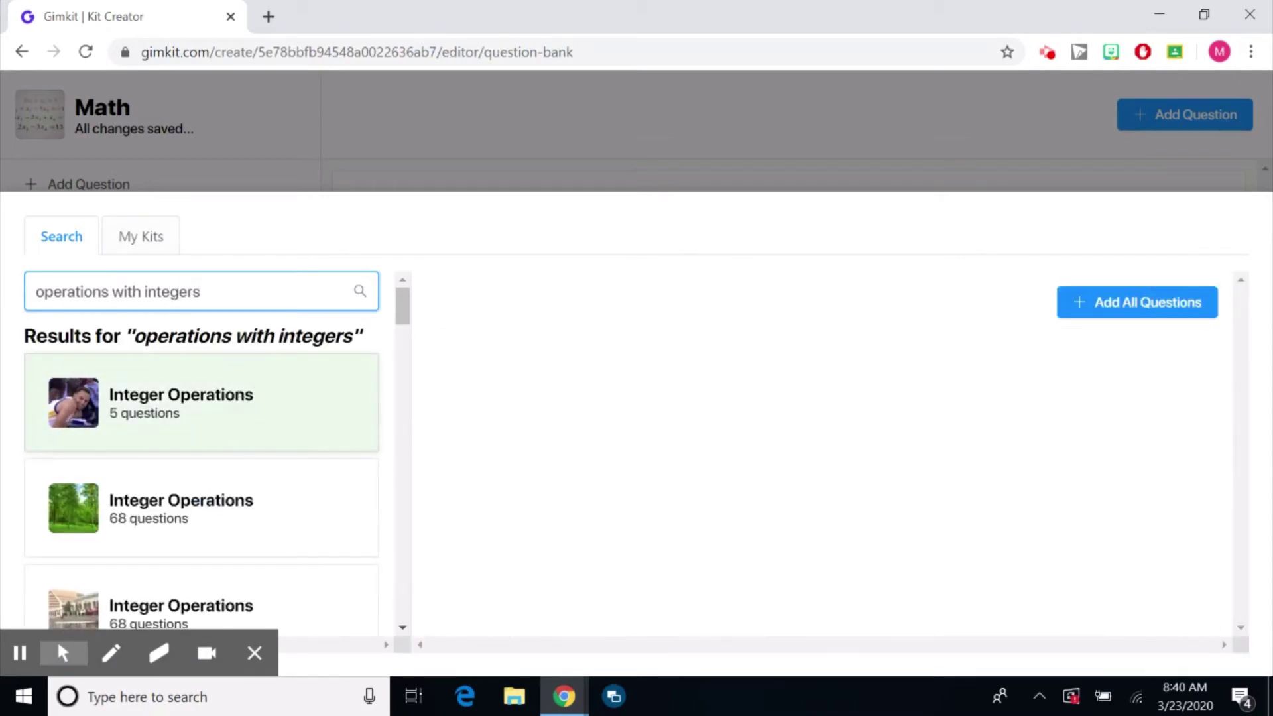
pyautogui.click(275, 411)
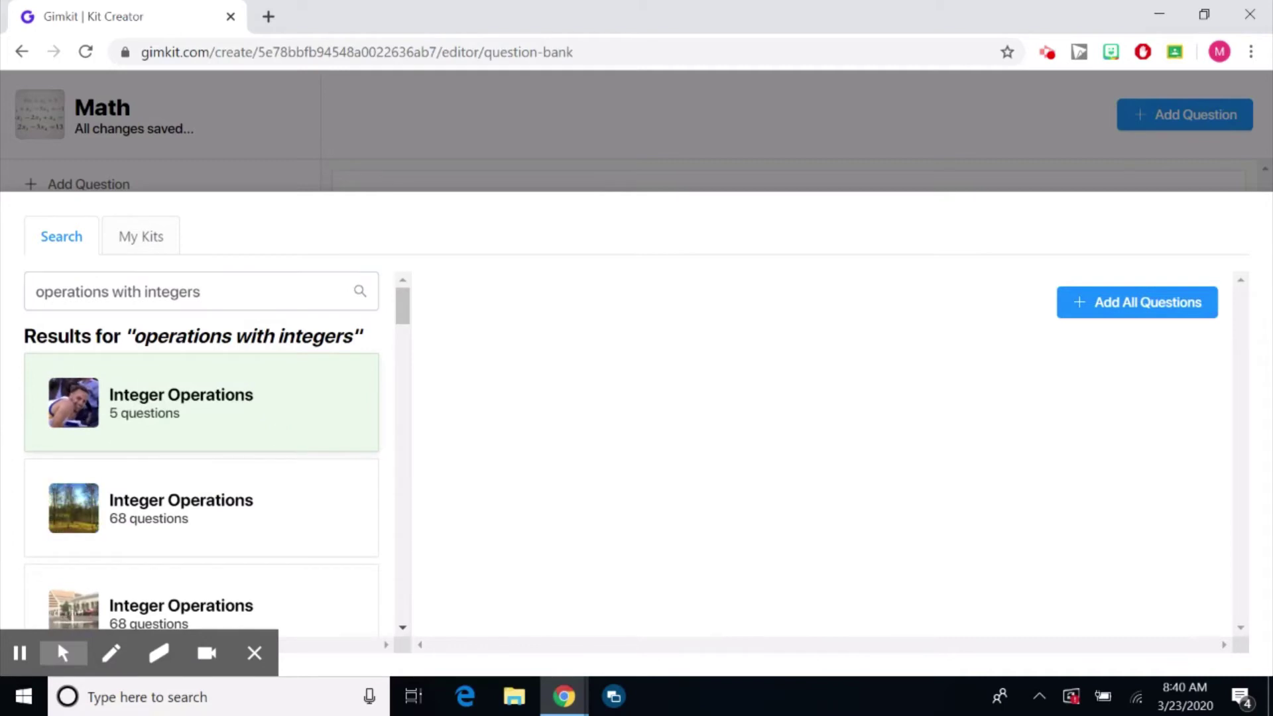
pyautogui.click(189, 411)
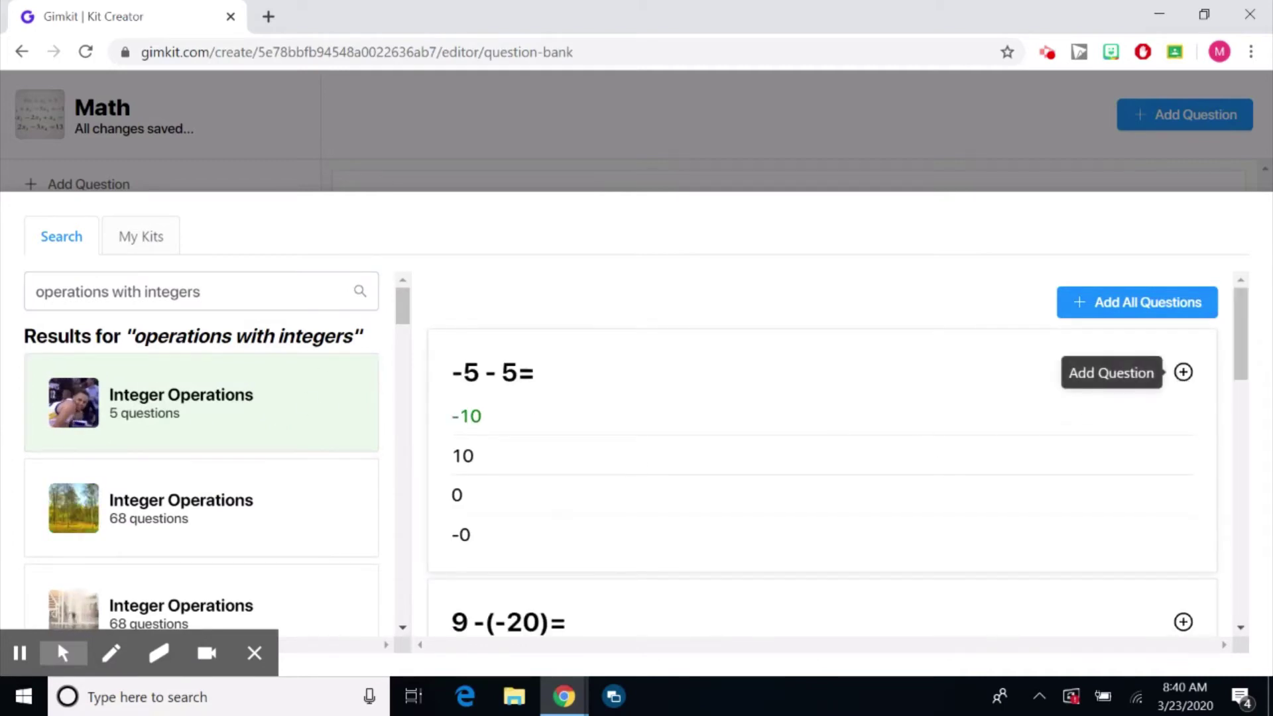
# Step: Add the questions -5 - 5, 9 - (-20), -4 + 12 and 5 - 15 individually, and add all remaining questions to the kit
pyautogui.click(1183, 372)
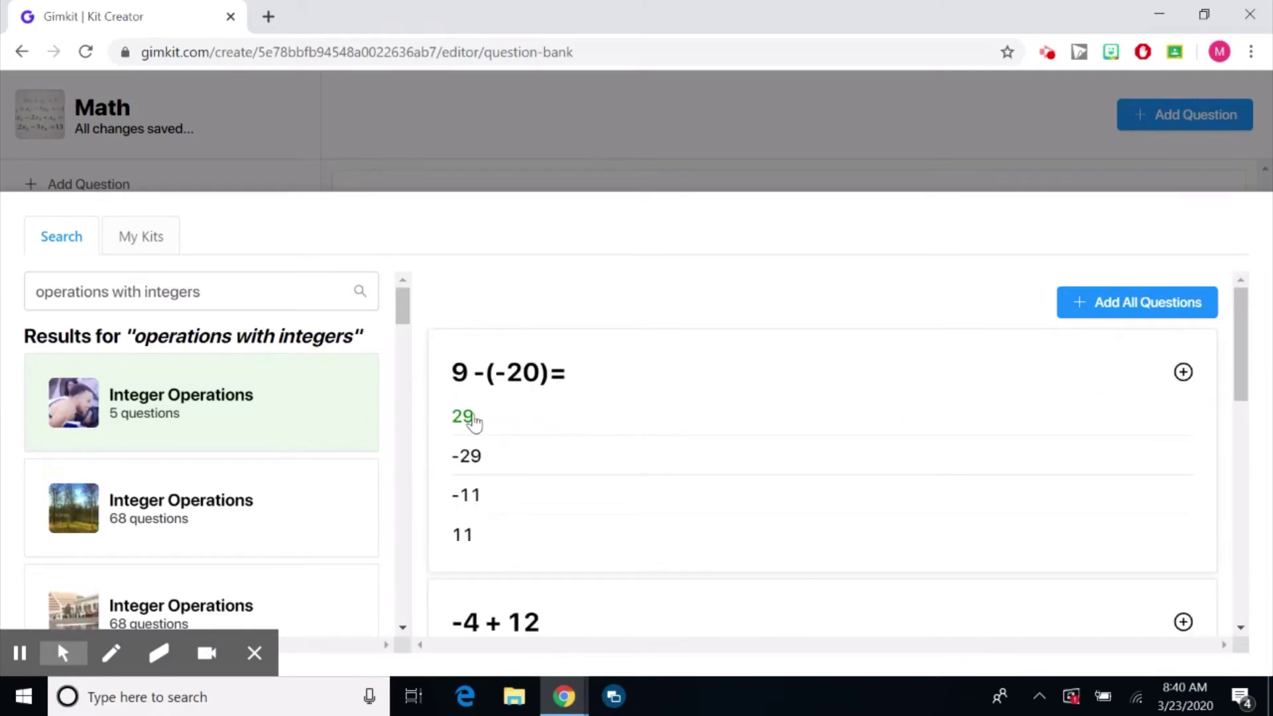
pyautogui.click(1184, 373)
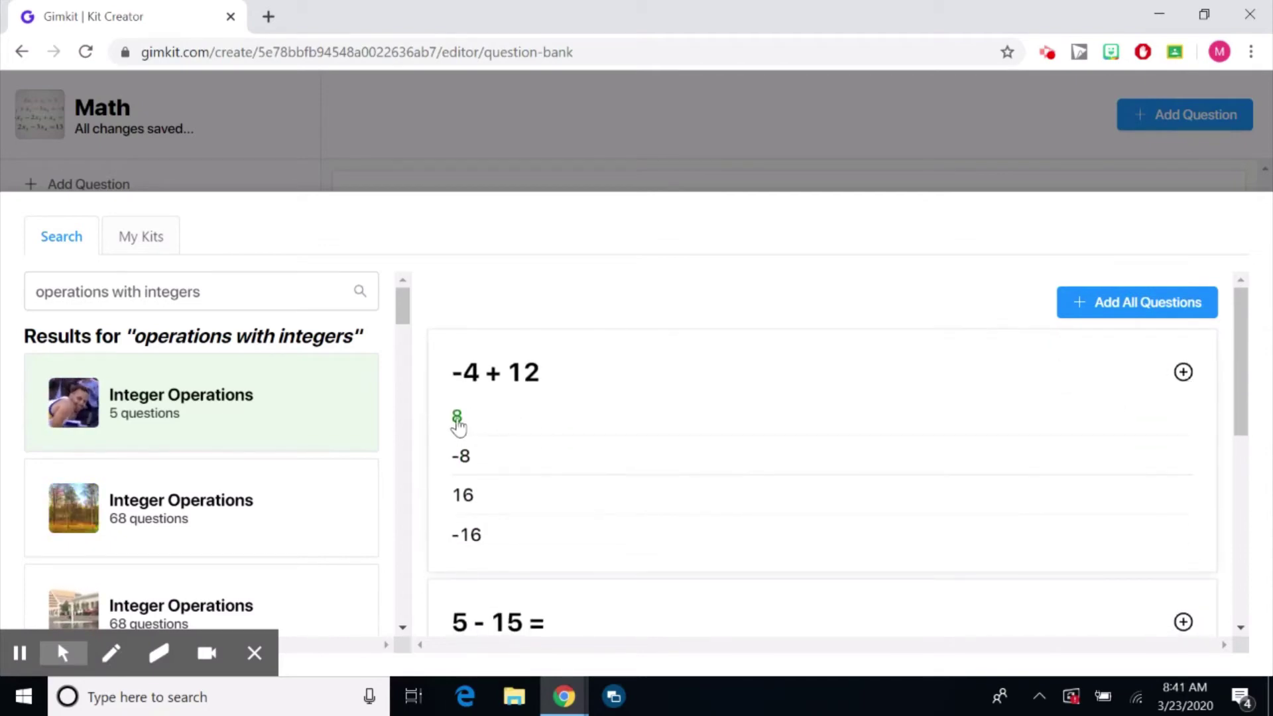
pyautogui.click(1181, 373)
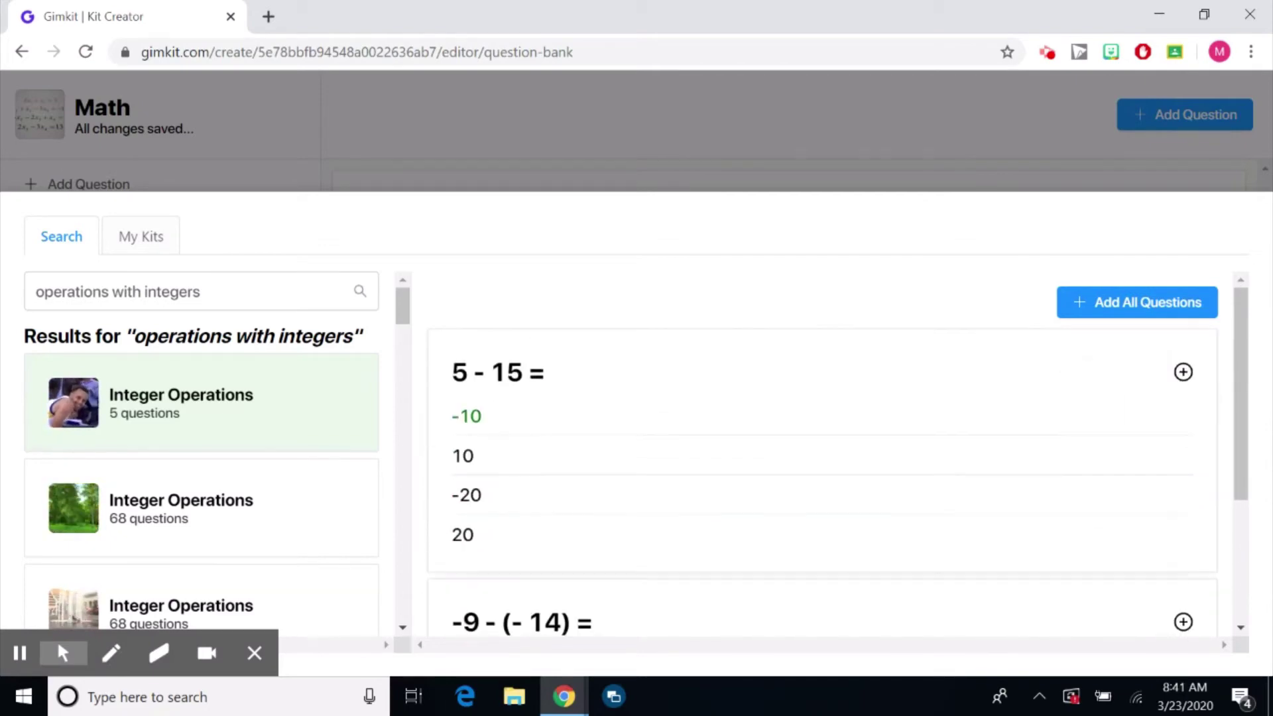
pyautogui.click(1183, 373)
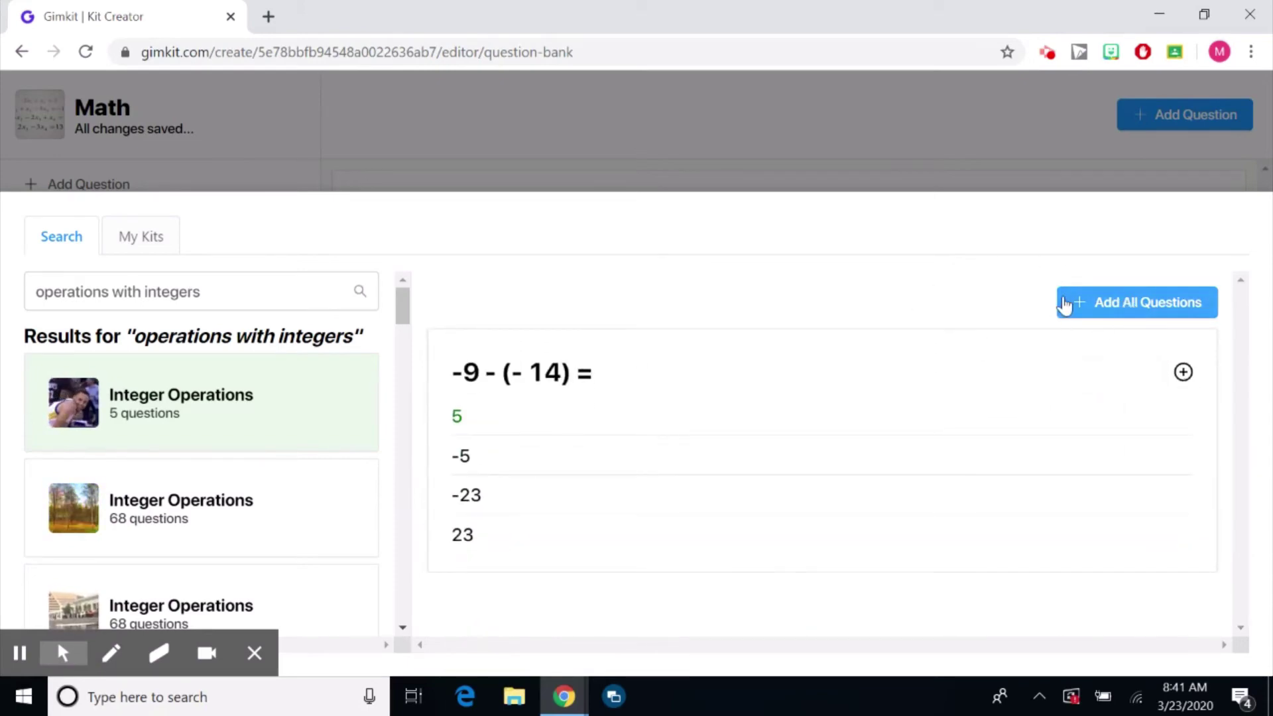
pyautogui.click(1096, 306)
pyautogui.scroll(-2, 727, 388)
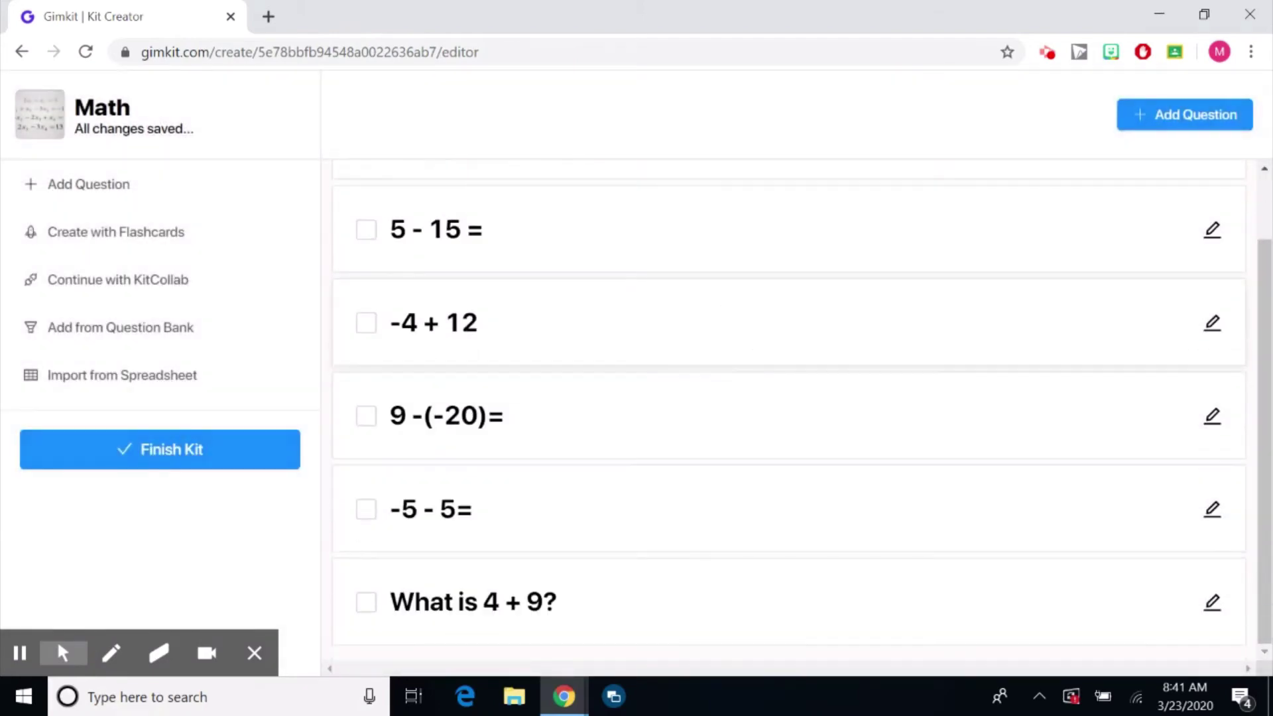
pyautogui.scroll(2, 727, 388)
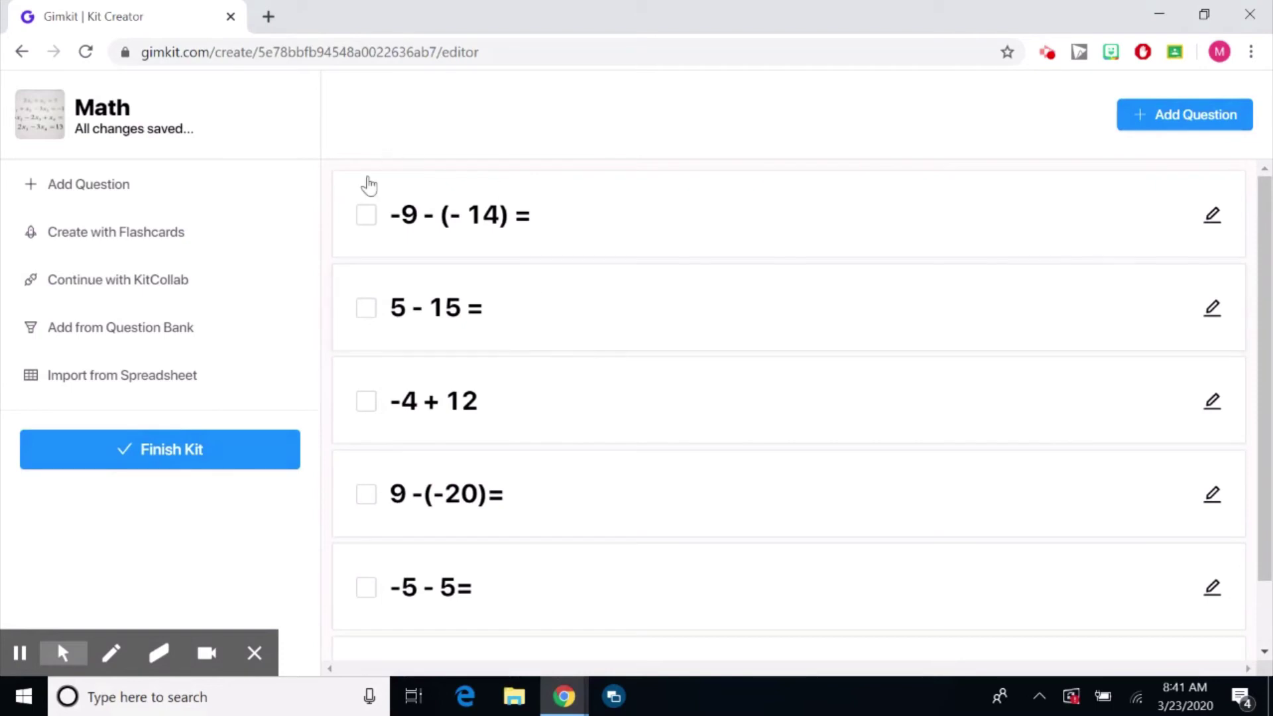
# Step: Finish the Math kit and look at its additional options in the kit list
pyautogui.click(167, 458)
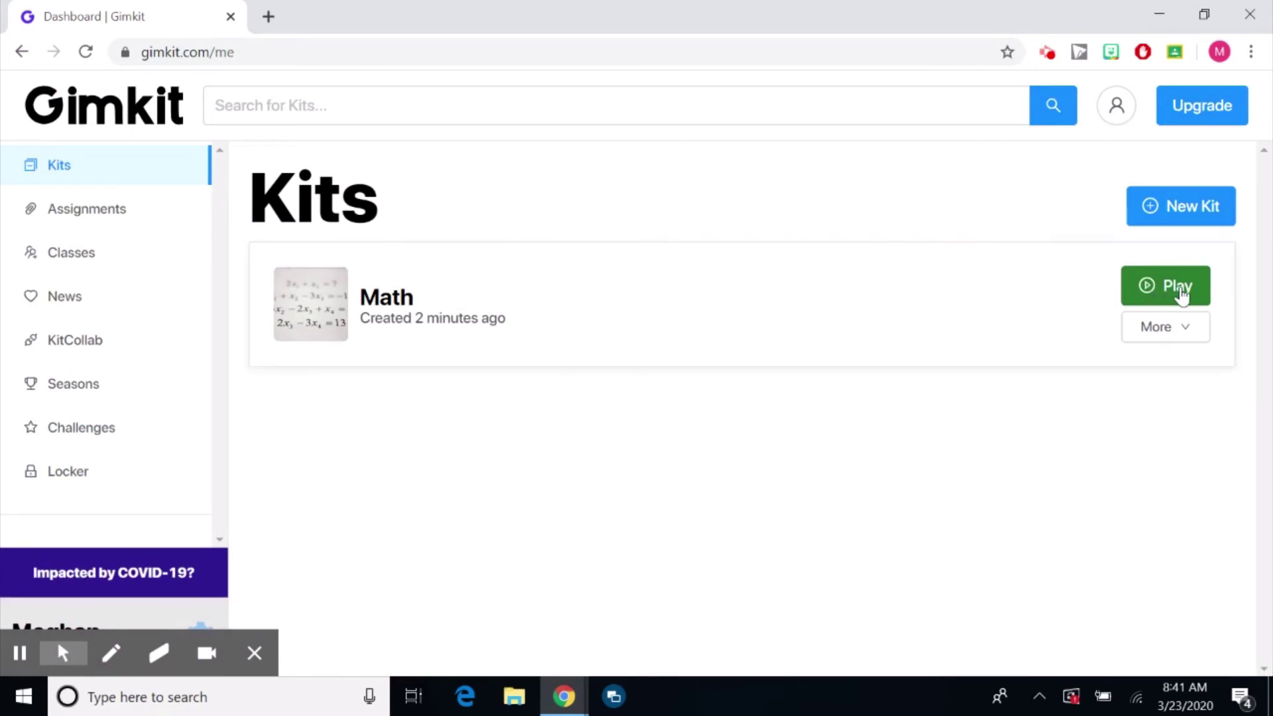
pyautogui.click(1185, 327)
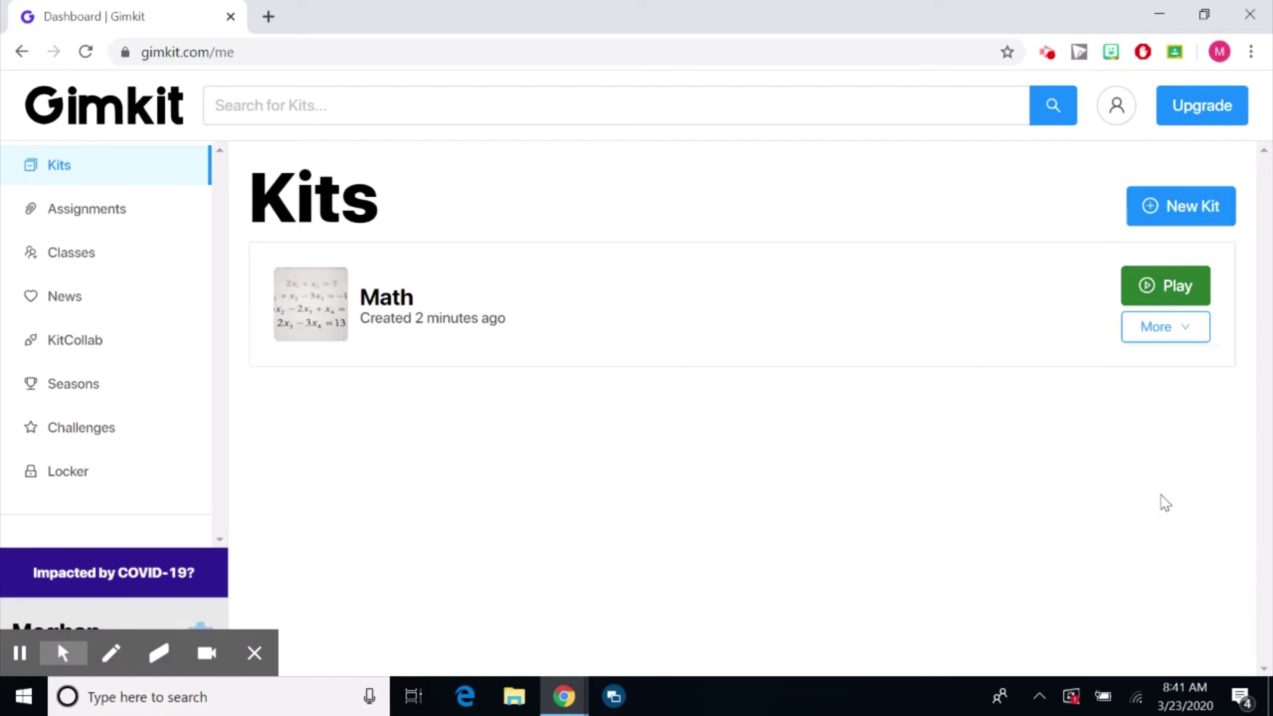
pyautogui.click(869, 453)
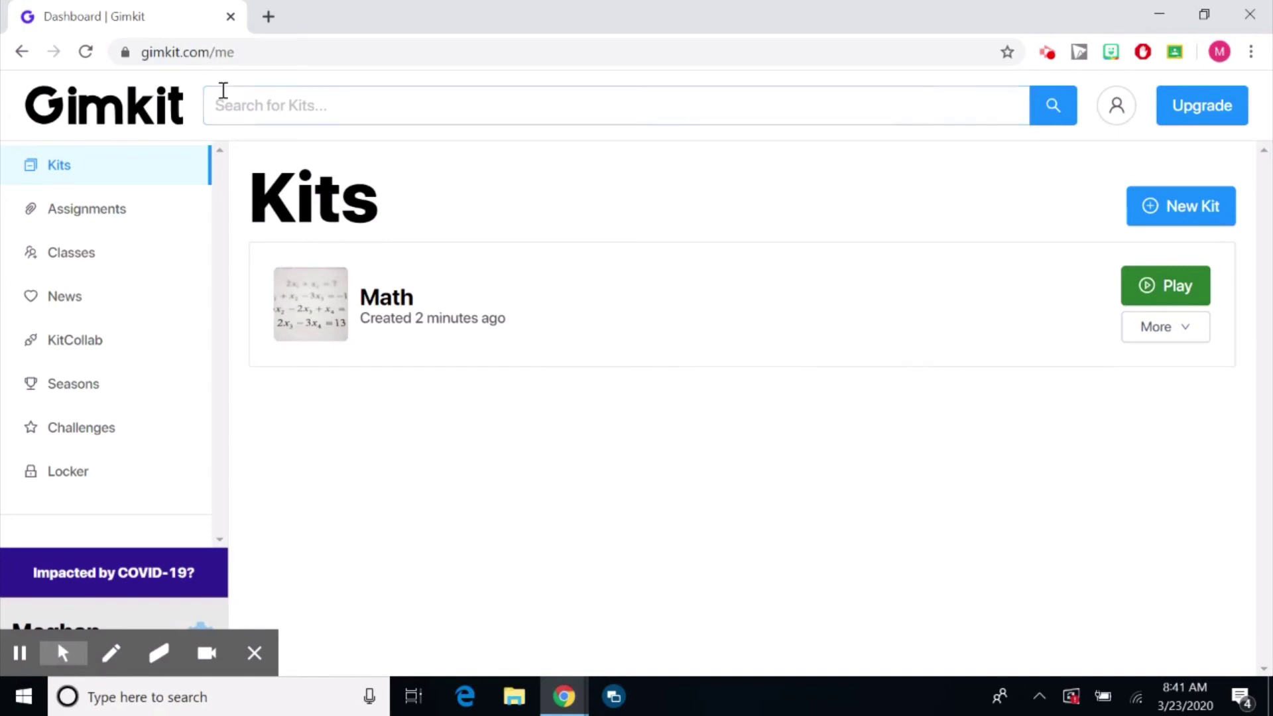
# Step: Search the existing Gimkit kits for "operations with integers"
pyautogui.click(258, 104)
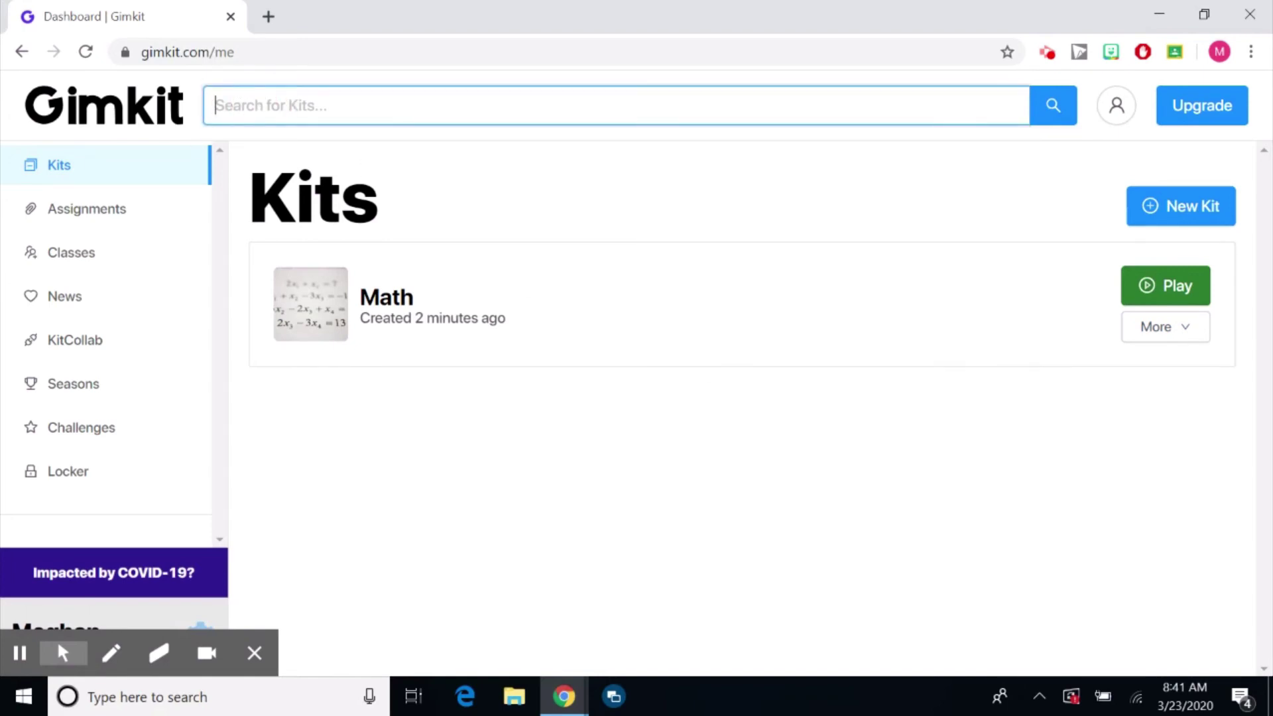
pyautogui.write('operations with integers')
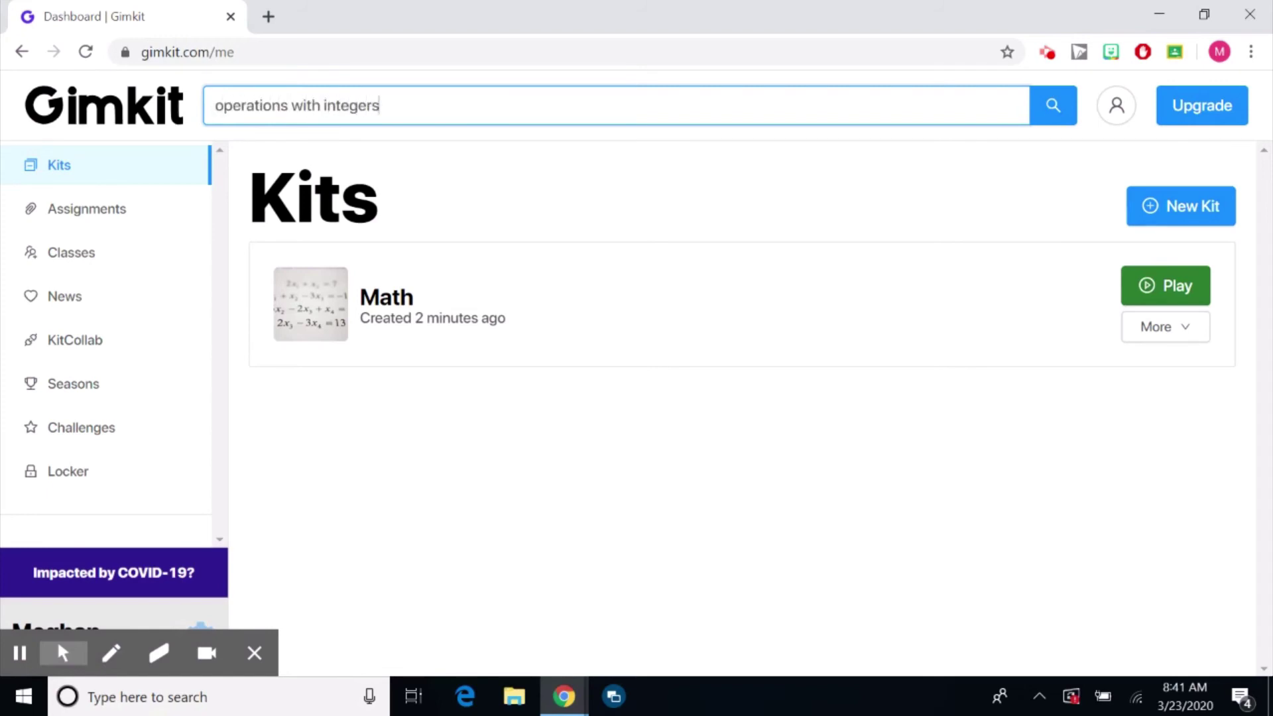
pyautogui.press('Return')
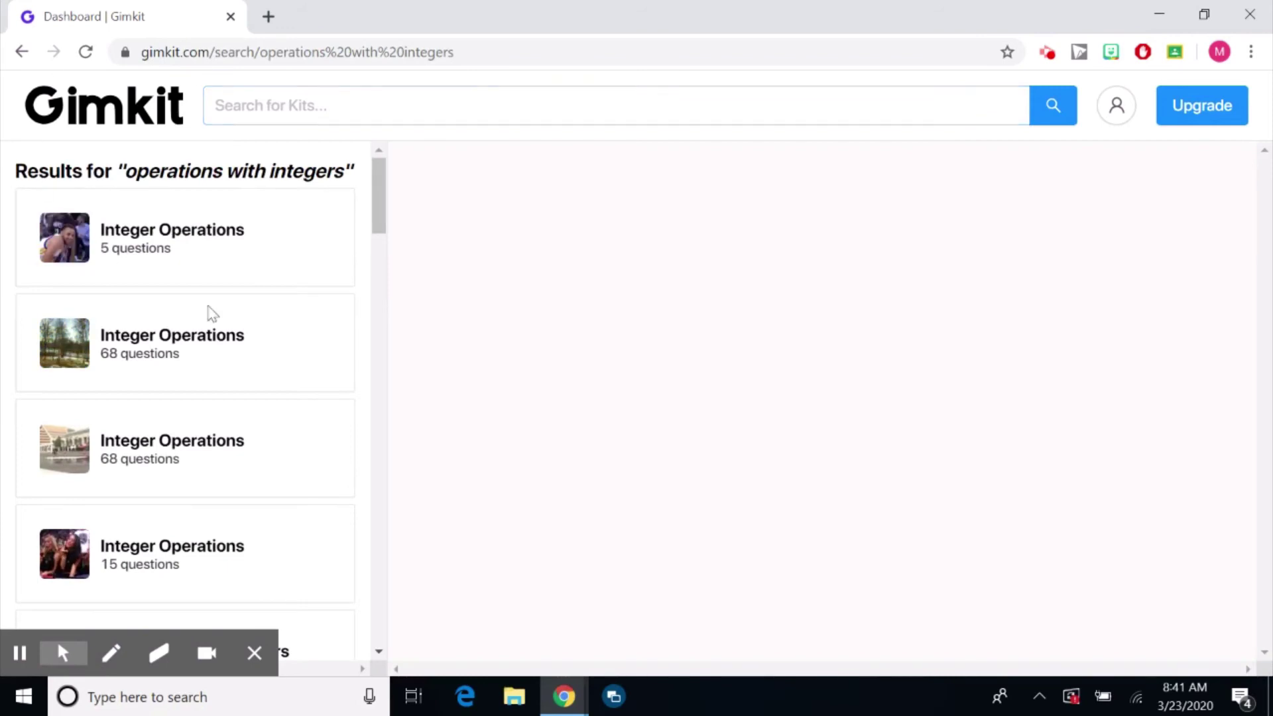
# Step: Preview the questions and answers of several integer operations kits in the search results, ending with the 5-question Integer Operations kit
pyautogui.click(326, 362)
pyautogui.click(305, 275)
pyautogui.click(252, 345)
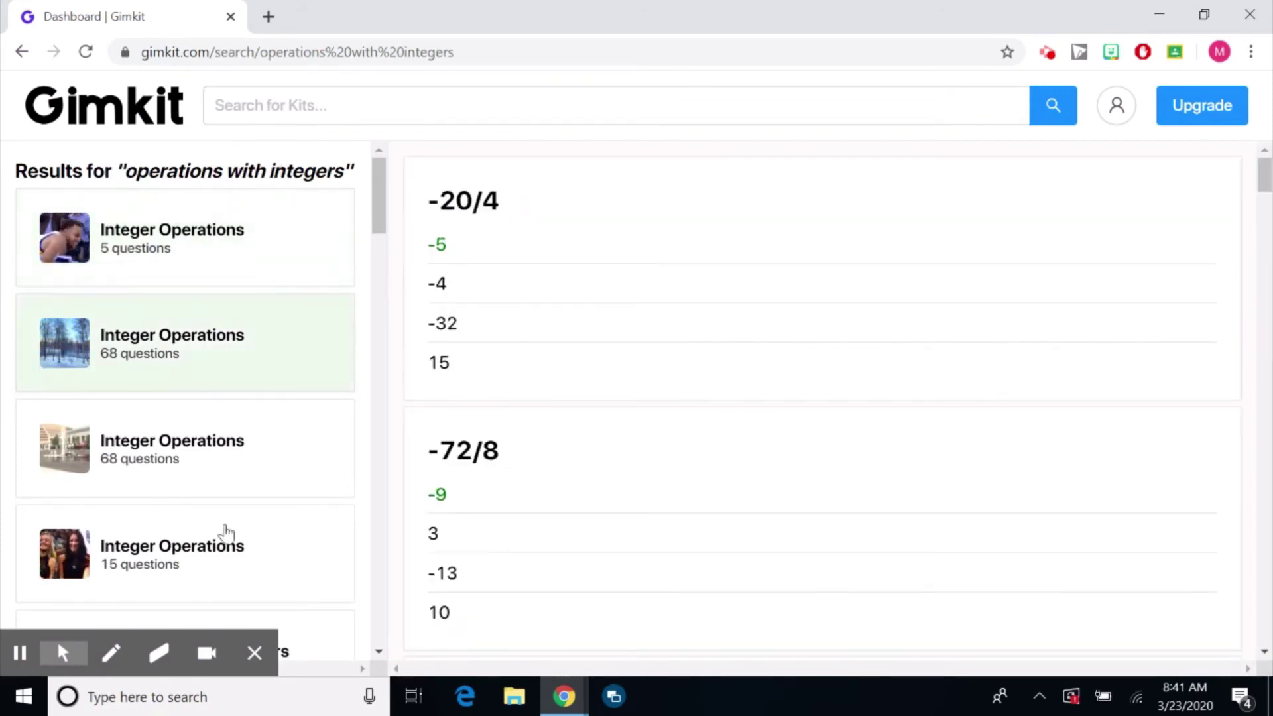
pyautogui.click(181, 401)
pyautogui.click(295, 358)
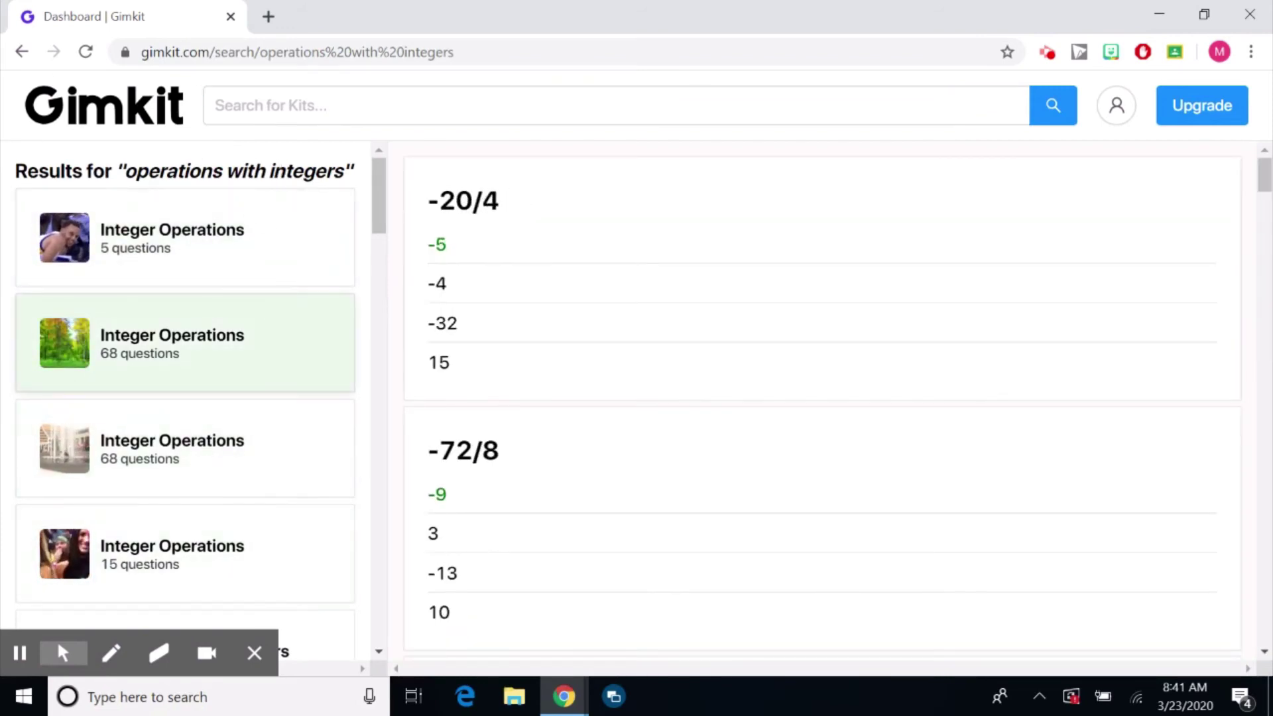
pyautogui.click(256, 430)
pyautogui.scroll(-9, 255, 431)
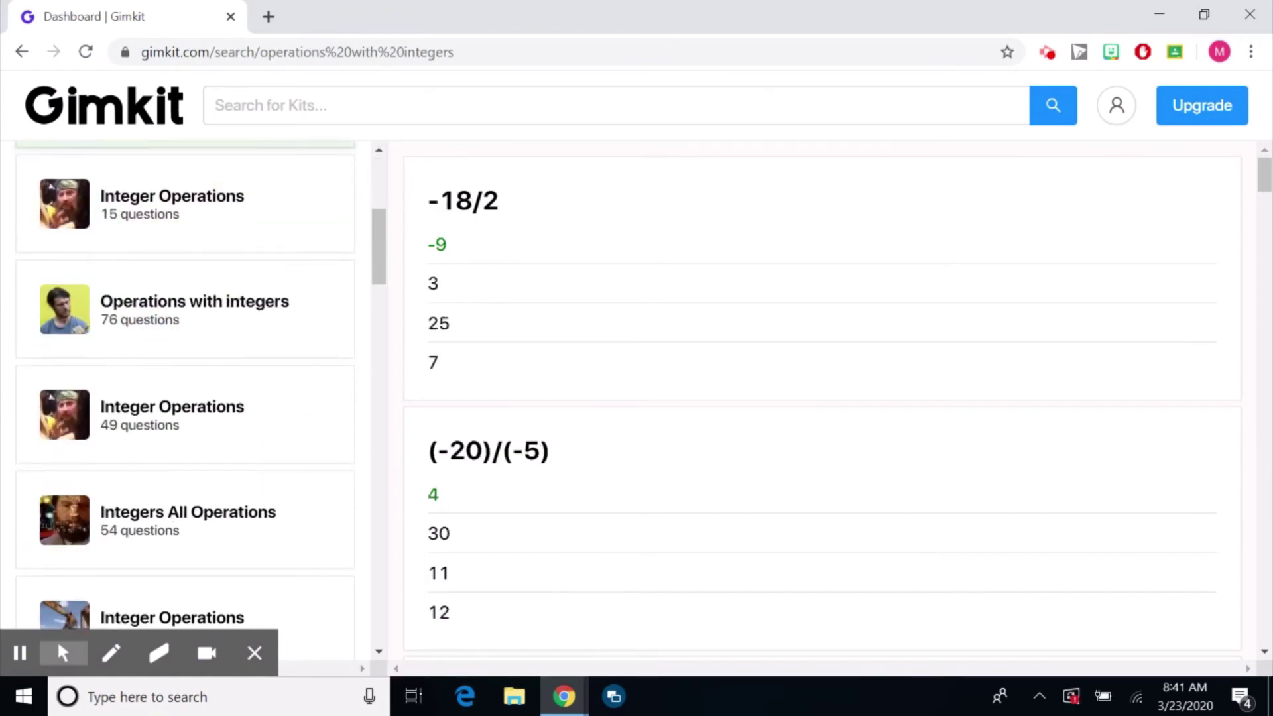
pyautogui.click(170, 328)
pyautogui.scroll(1, 202, 398)
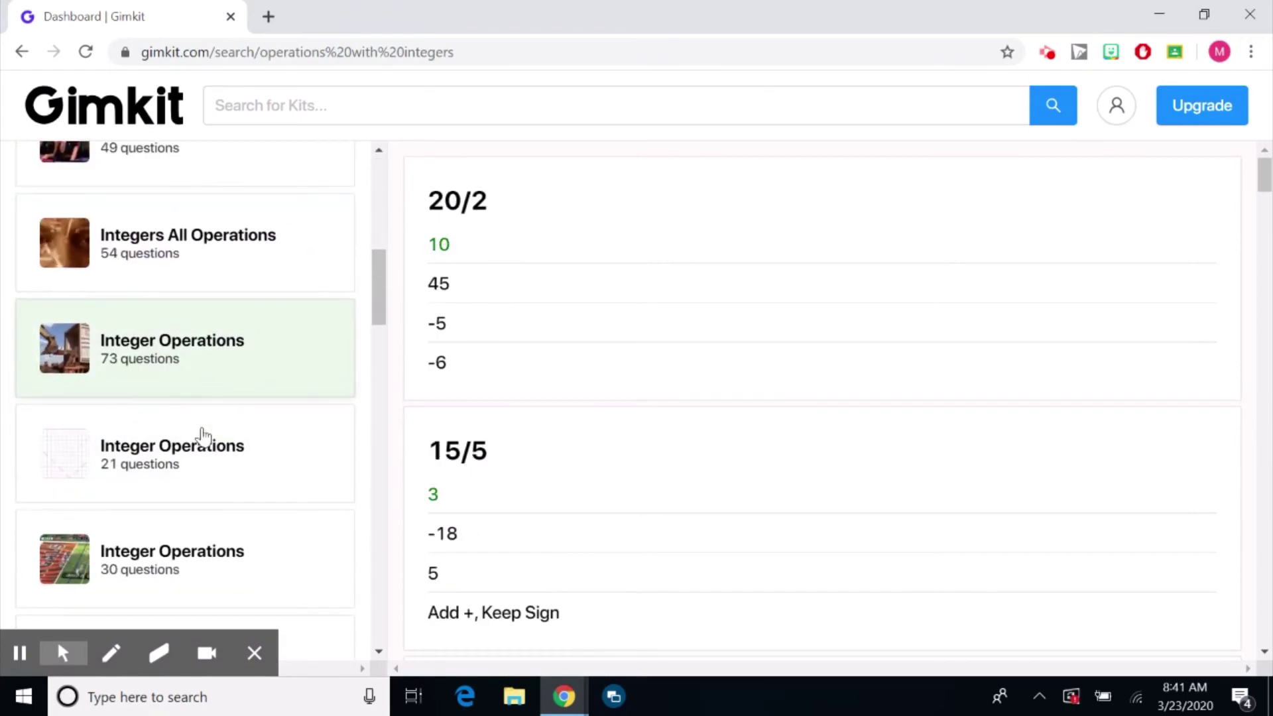
pyautogui.click(203, 441)
pyautogui.scroll(-12, 707, 245)
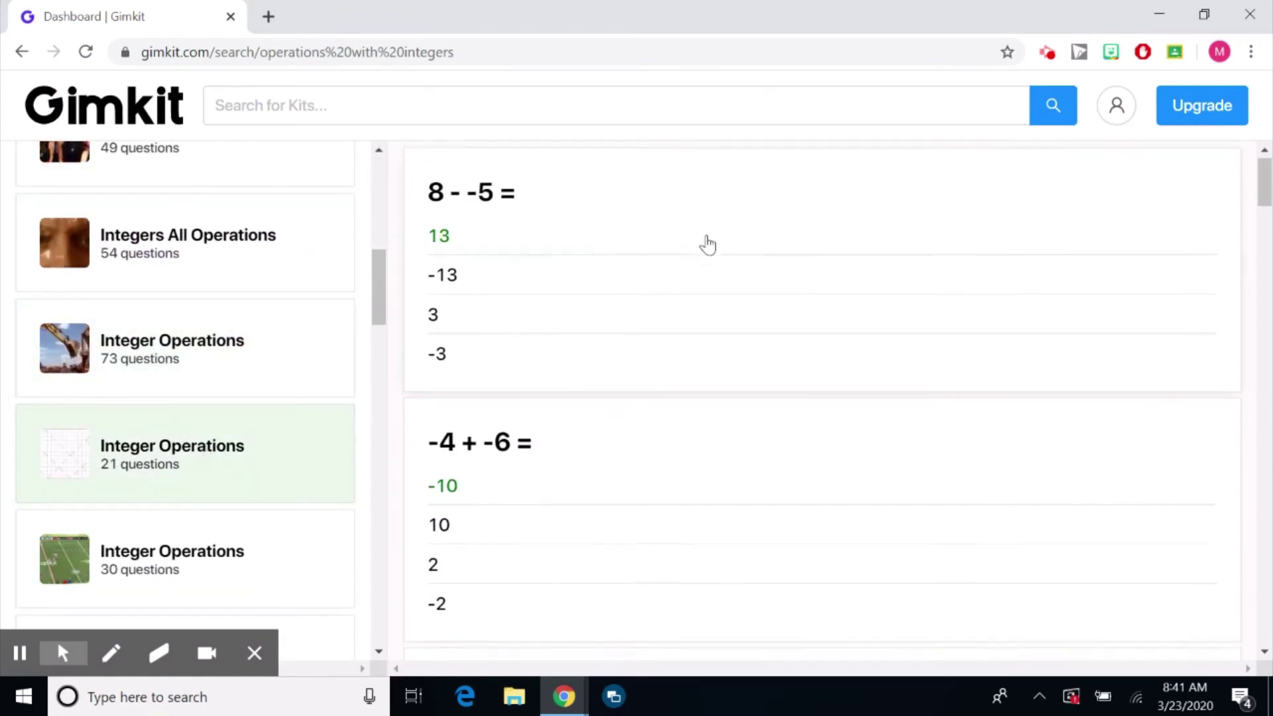
pyautogui.scroll(12, 714, 448)
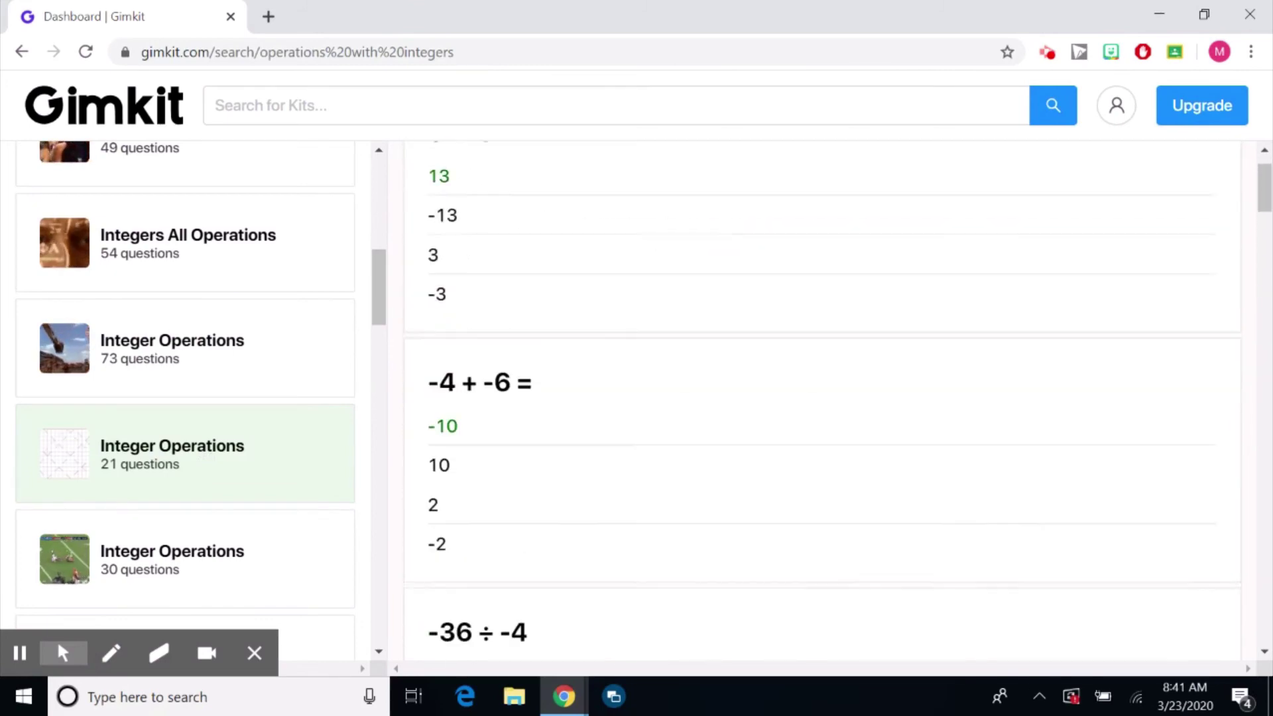
pyautogui.click(328, 290)
pyautogui.scroll(8, 330, 295)
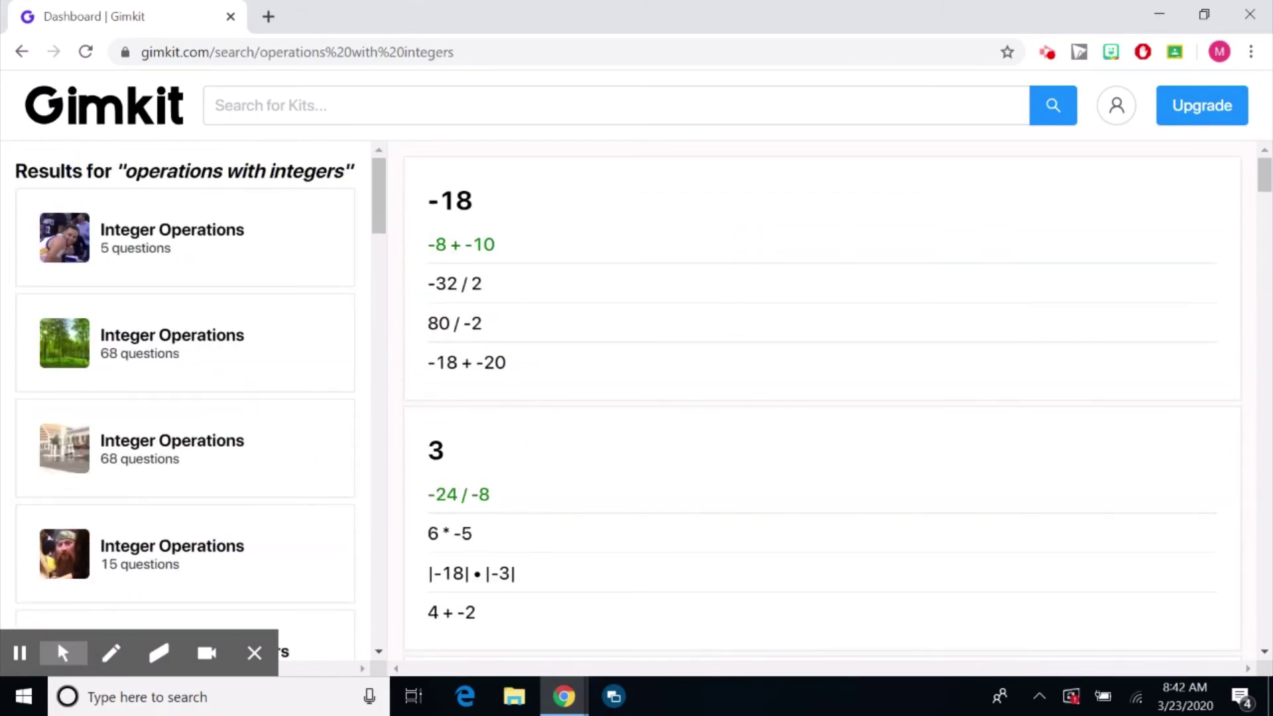
pyautogui.click(326, 194)
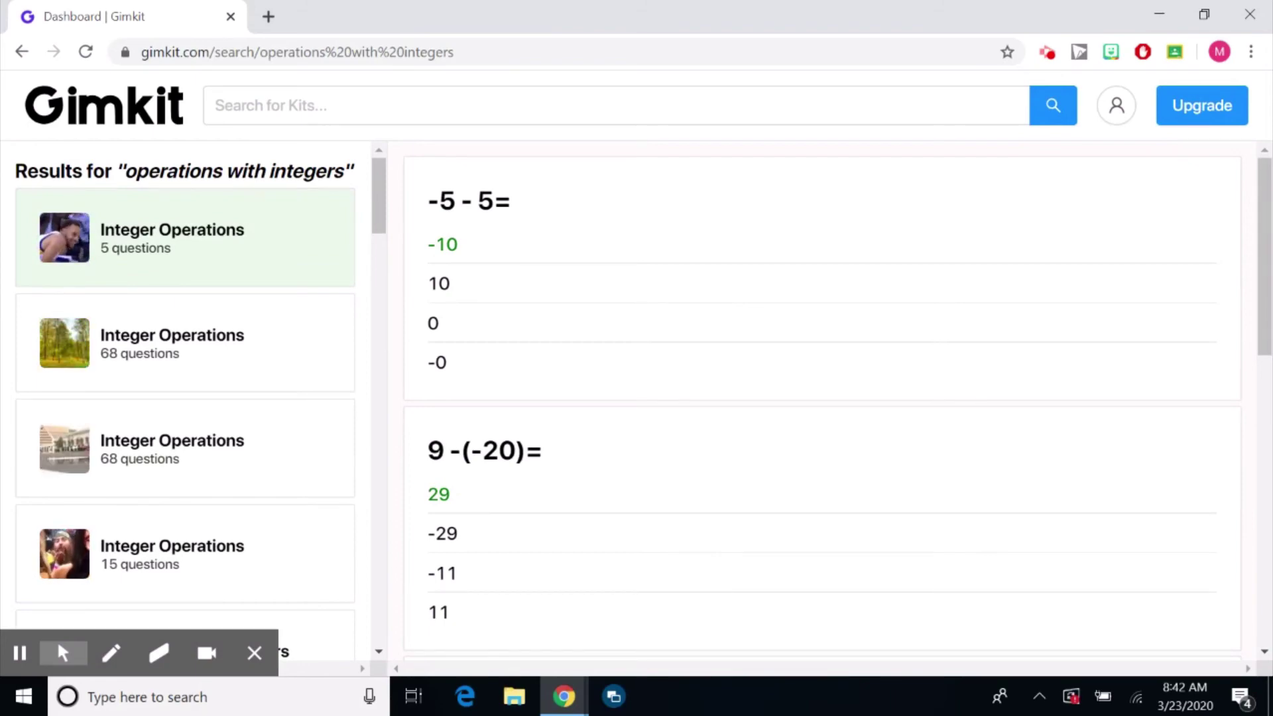
# Step: Open the full page of the first Integer Operations kit with 68 questions and show the answers to its questions
pyautogui.click(244, 367)
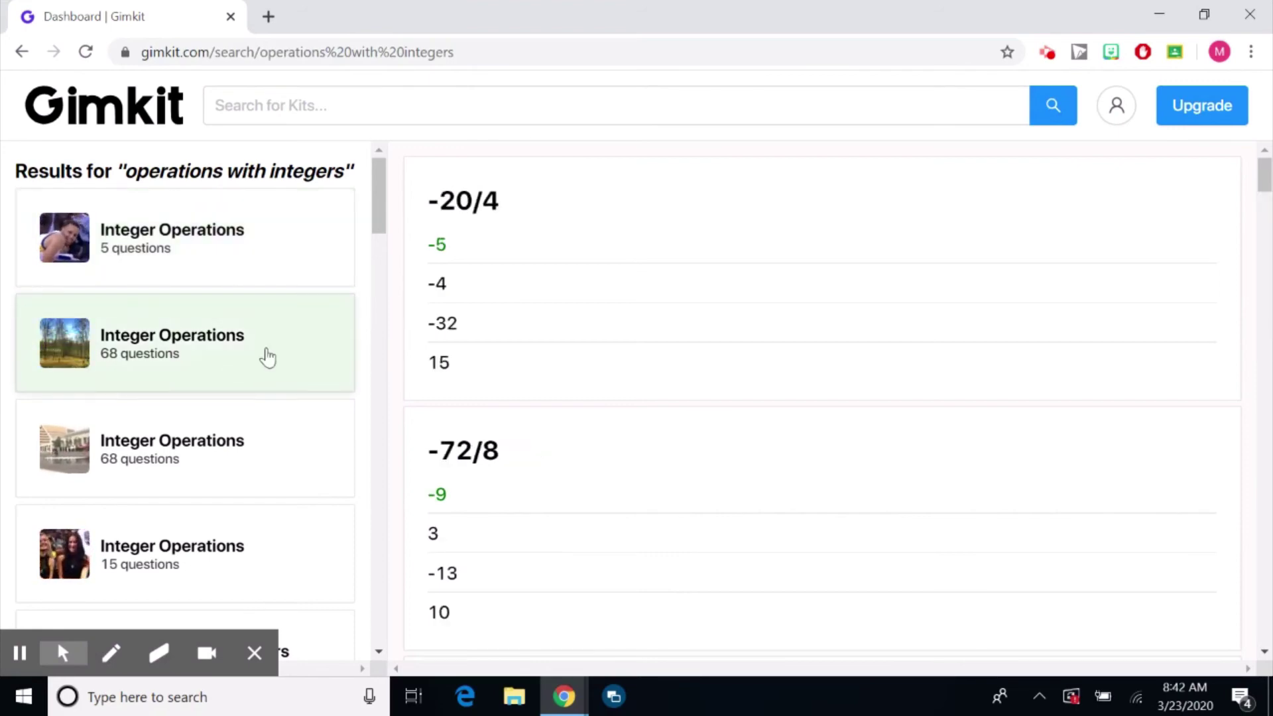
pyautogui.click(244, 354)
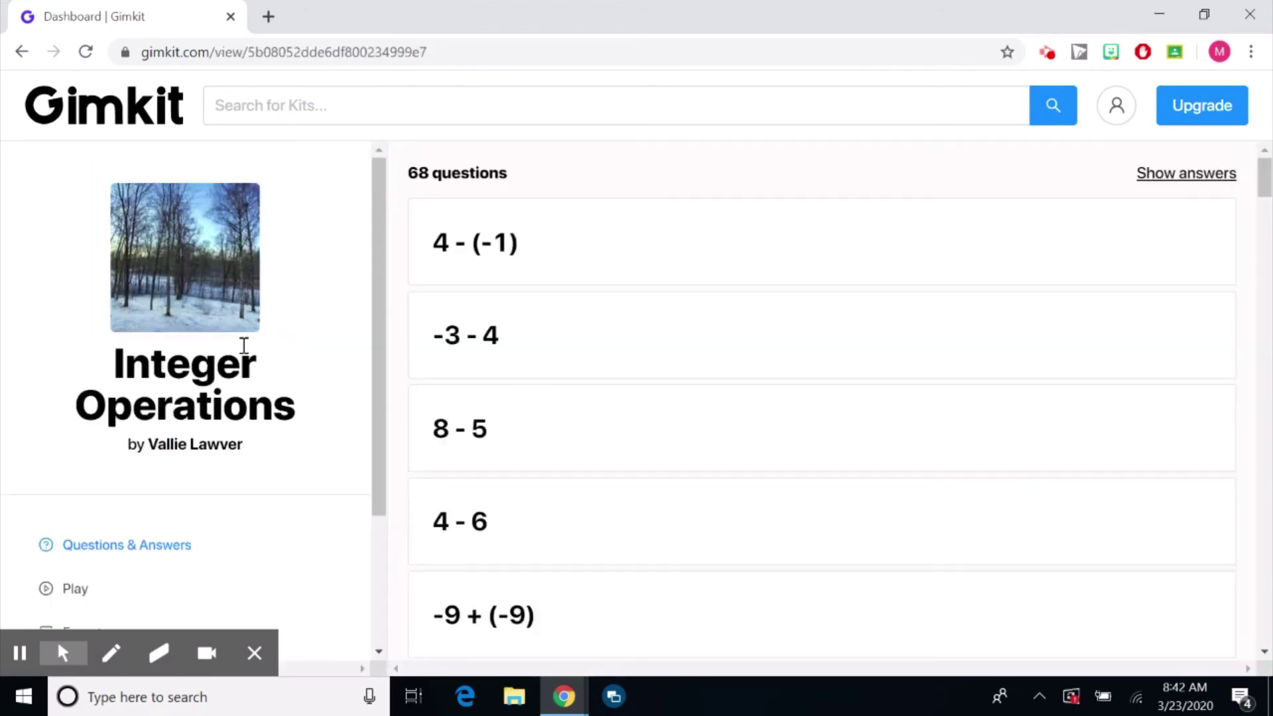
pyautogui.scroll(-3, 272, 446)
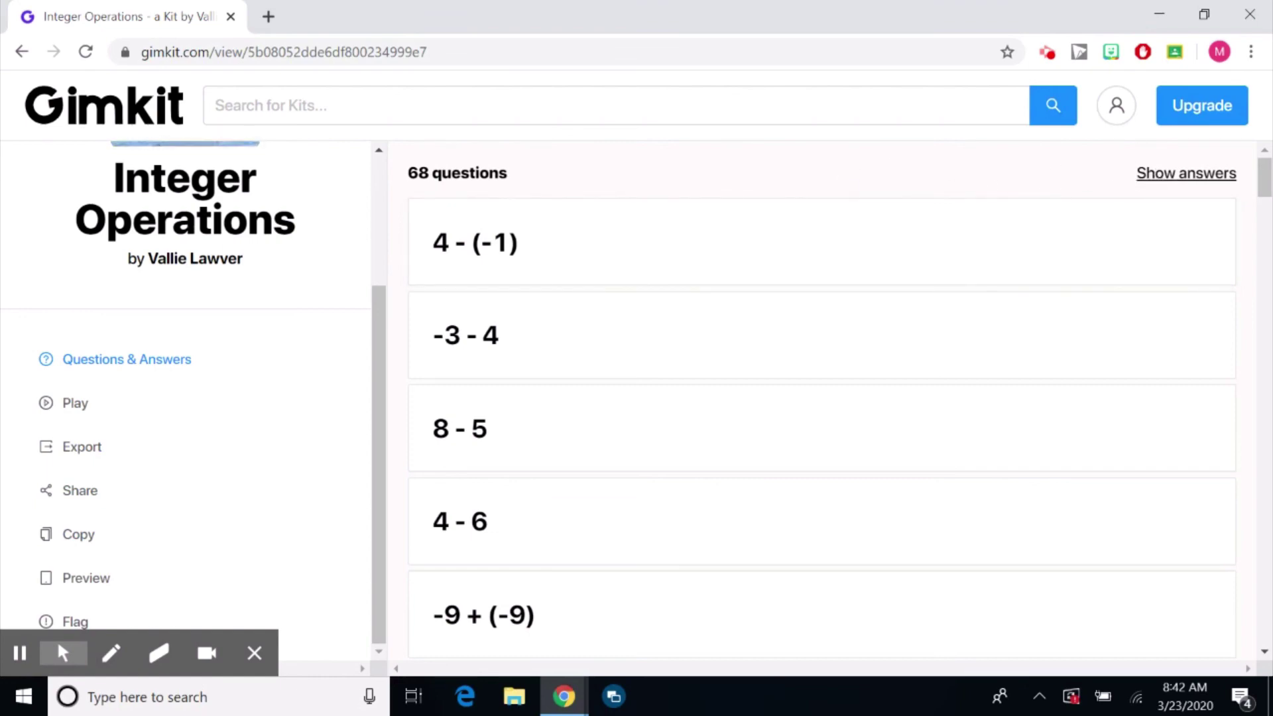
pyautogui.click(1155, 175)
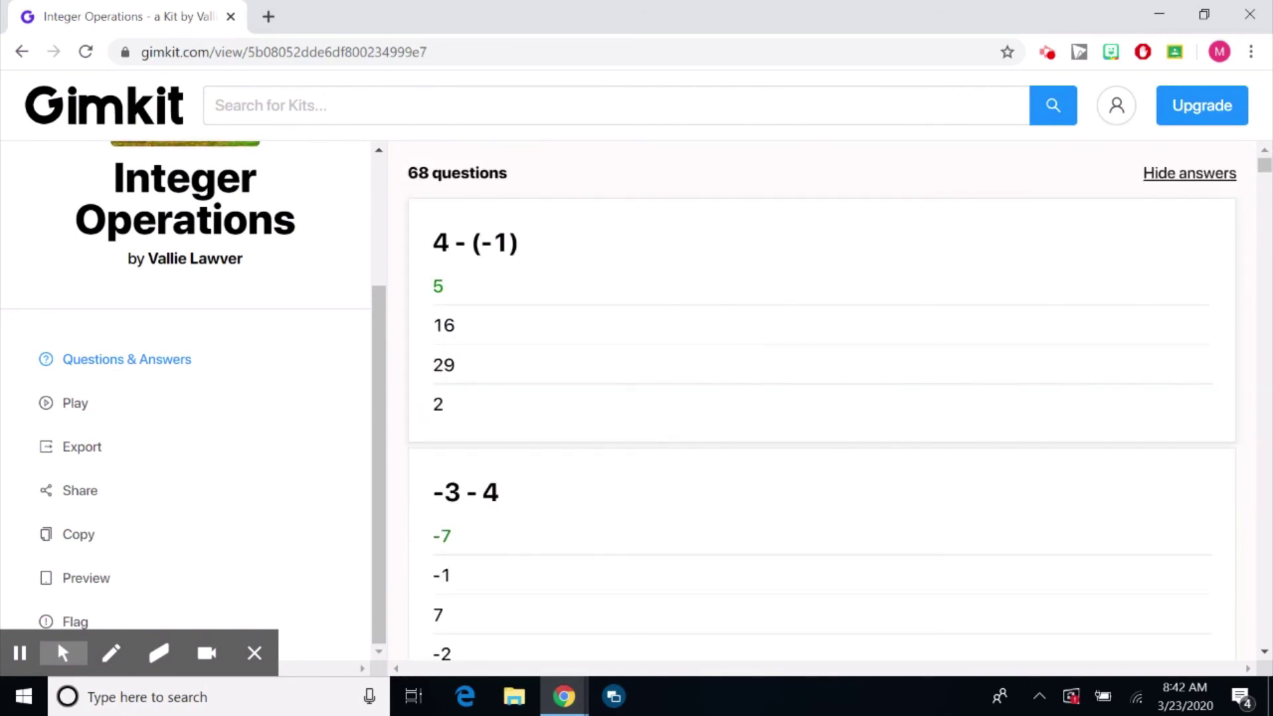
pyautogui.scroll(3, 245, 258)
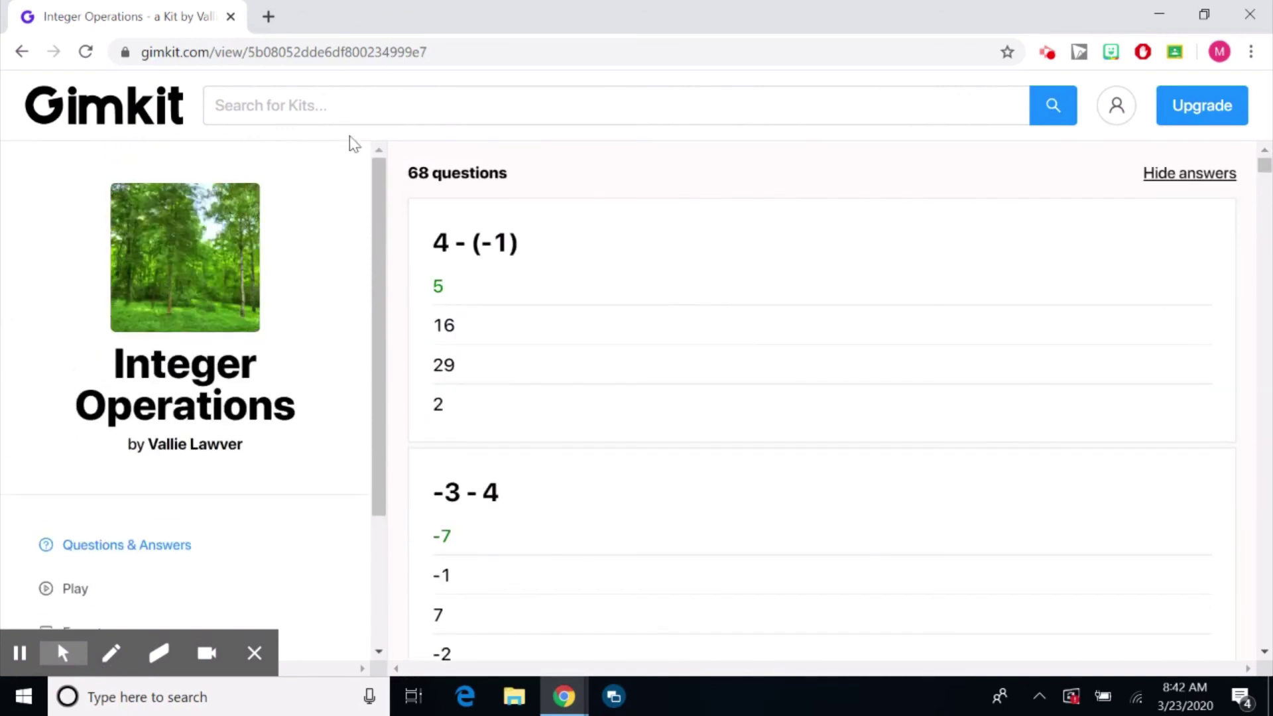